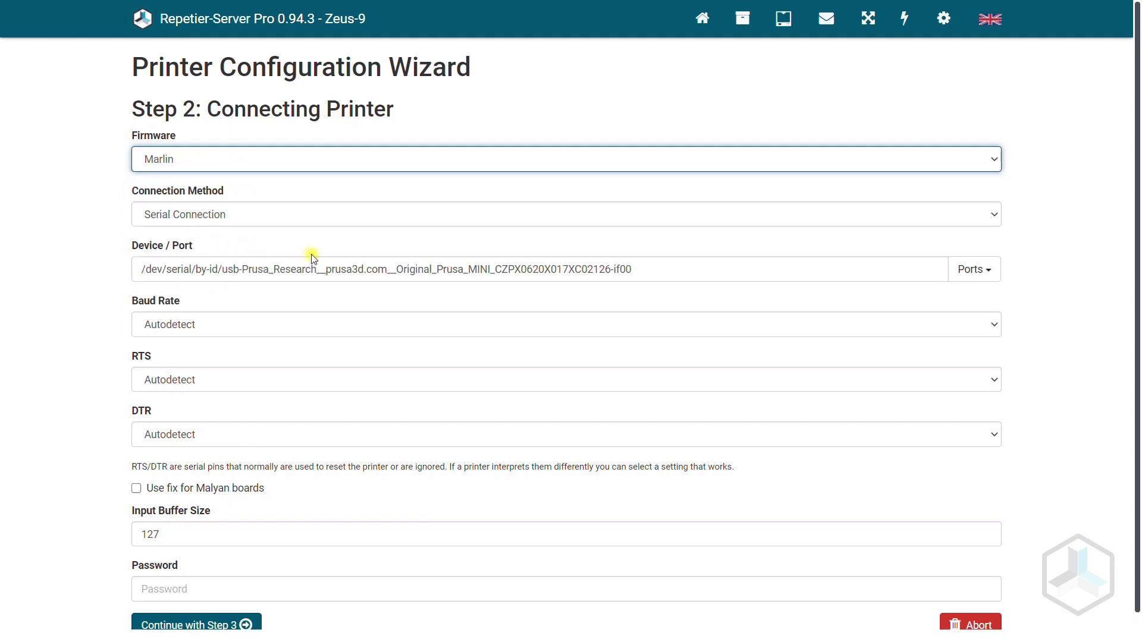
- Select the Prusa MINI's by-id serial device as the connection port and continue to the geometry settings
left_click(963, 271)
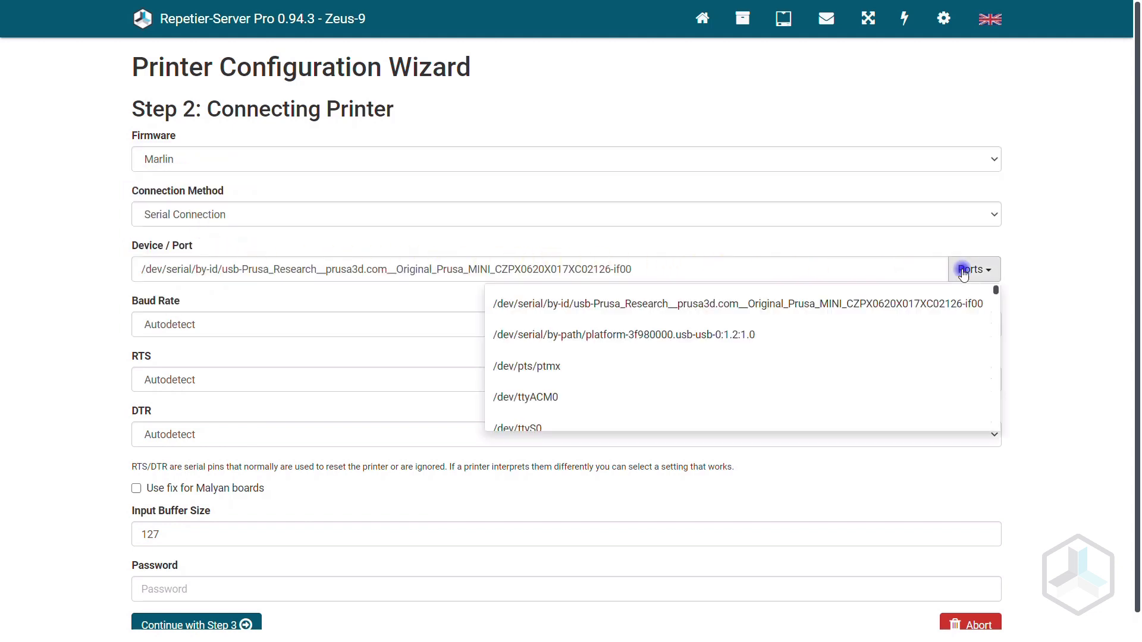
left_click(912, 308)
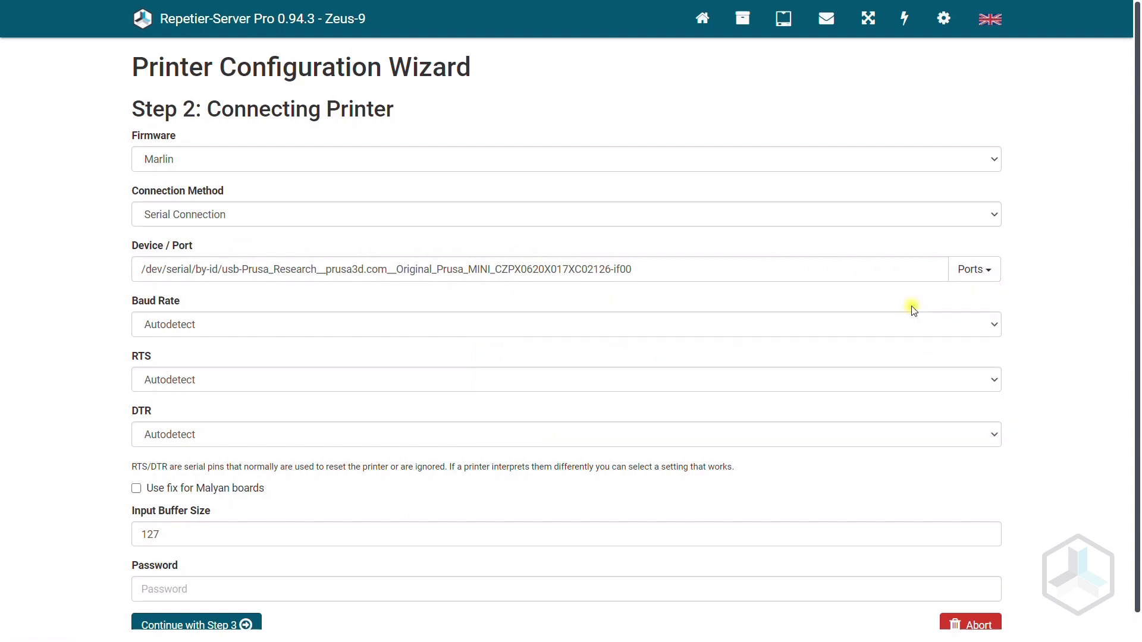
scroll(773, 381, "down", 1)
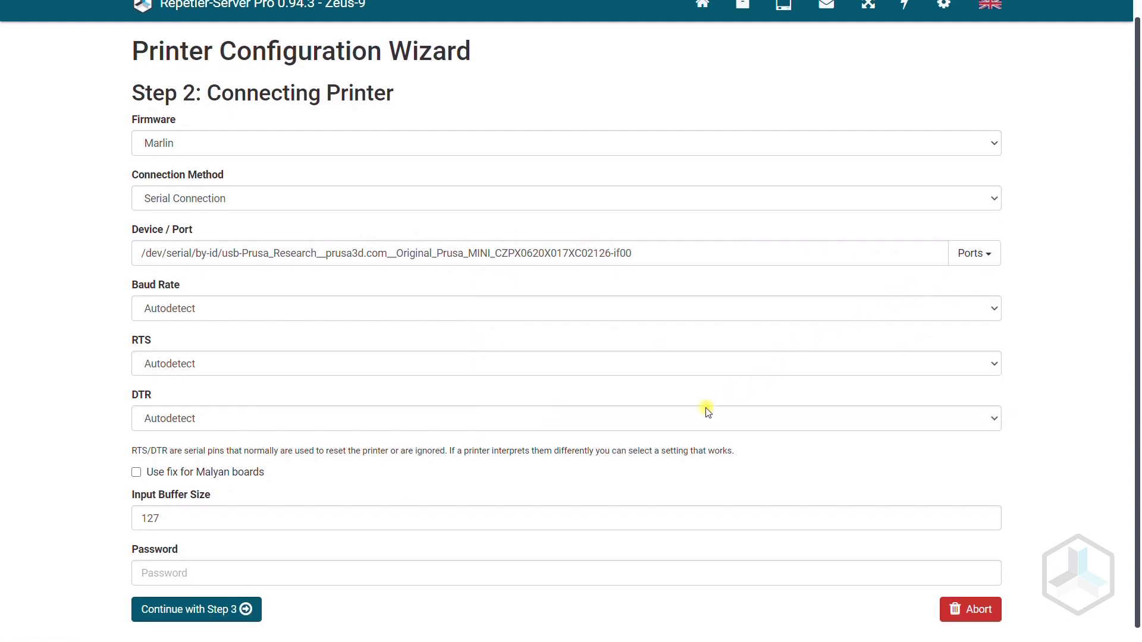
left_click(203, 610)
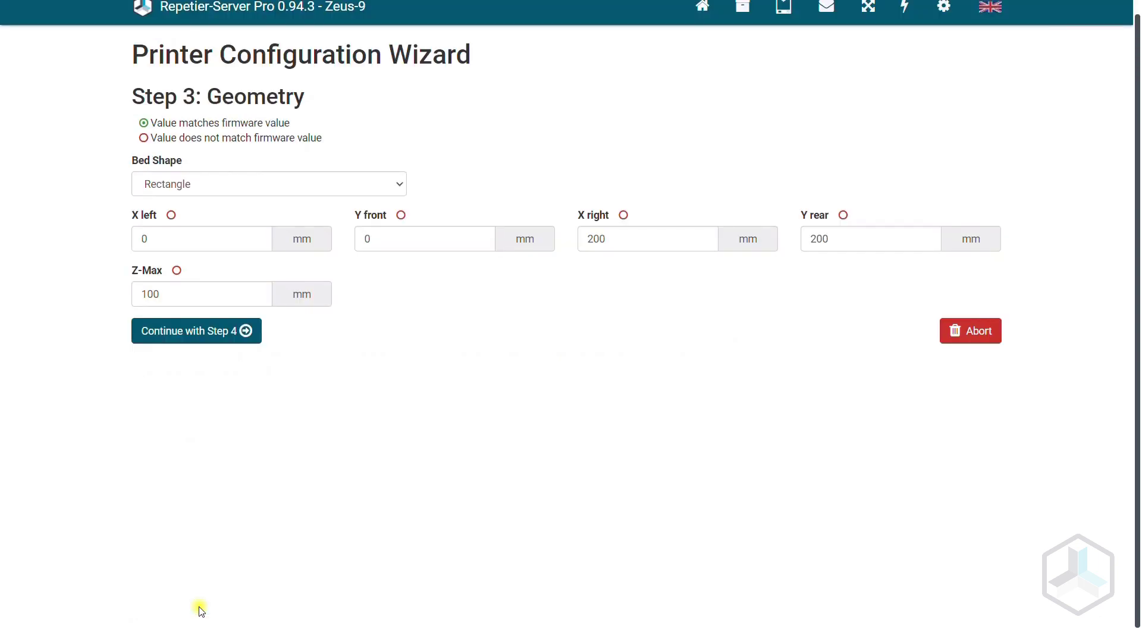
- Set the bed's X right, Y rear and Z-Max to 180 mm each and continue to the extruder settings
double_click(644, 242)
type("1")
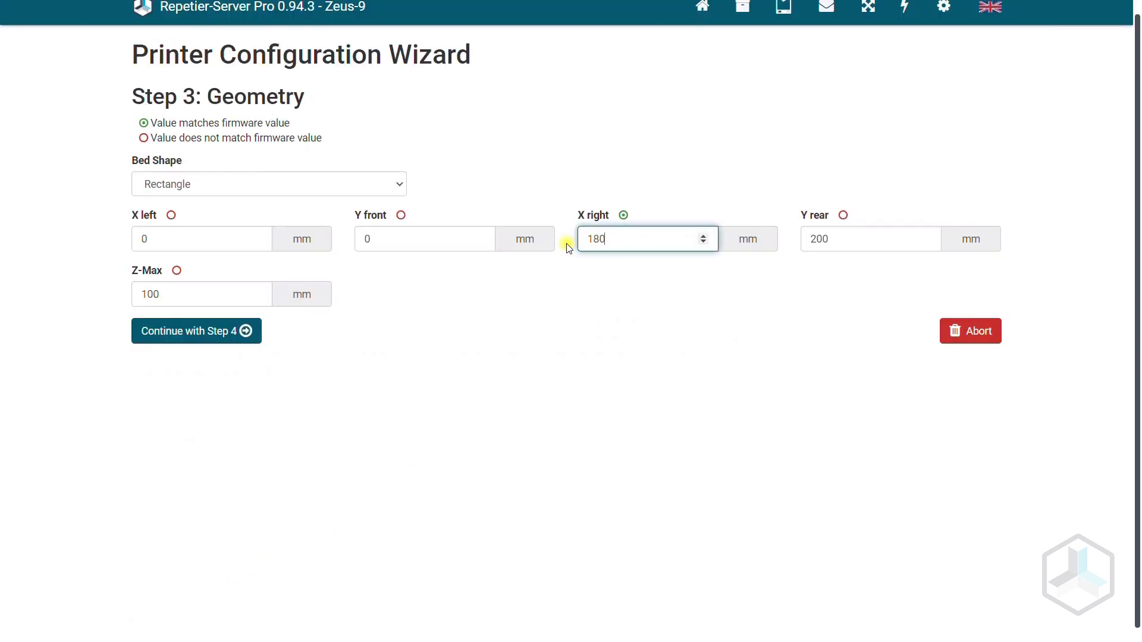
type("80")
double_click(832, 243)
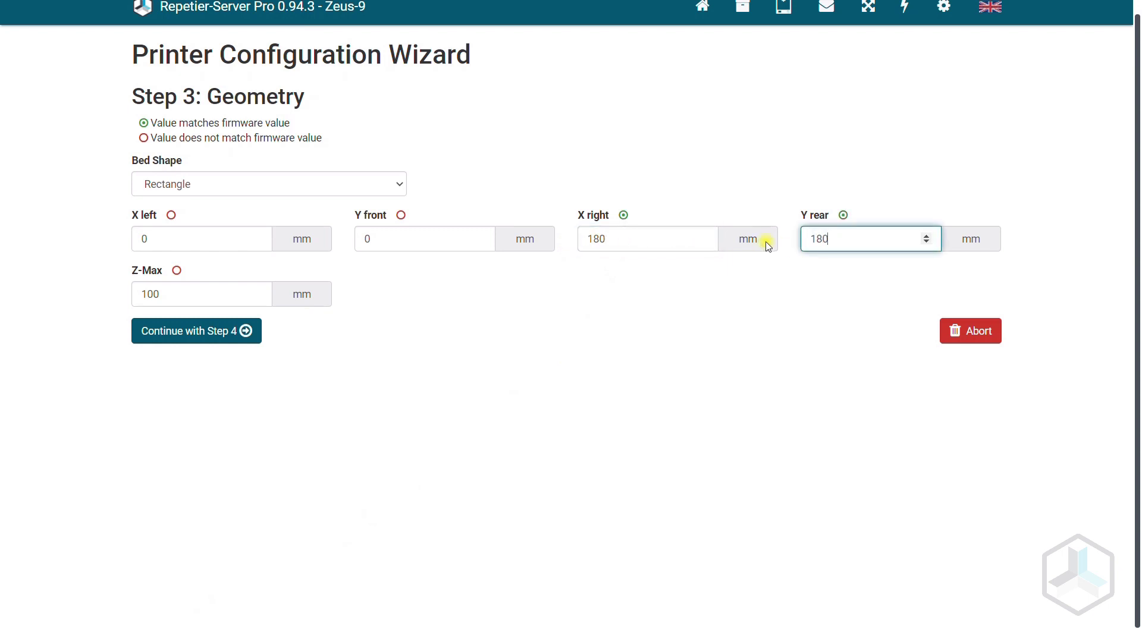
type("180")
double_click(158, 294)
type("18")
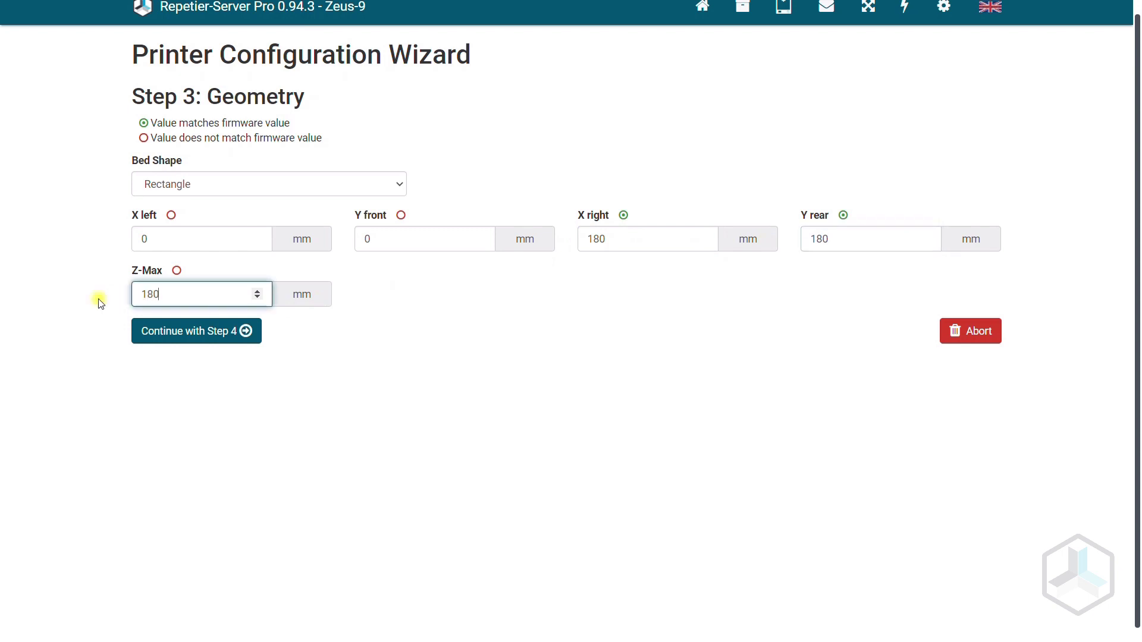
left_click(168, 331)
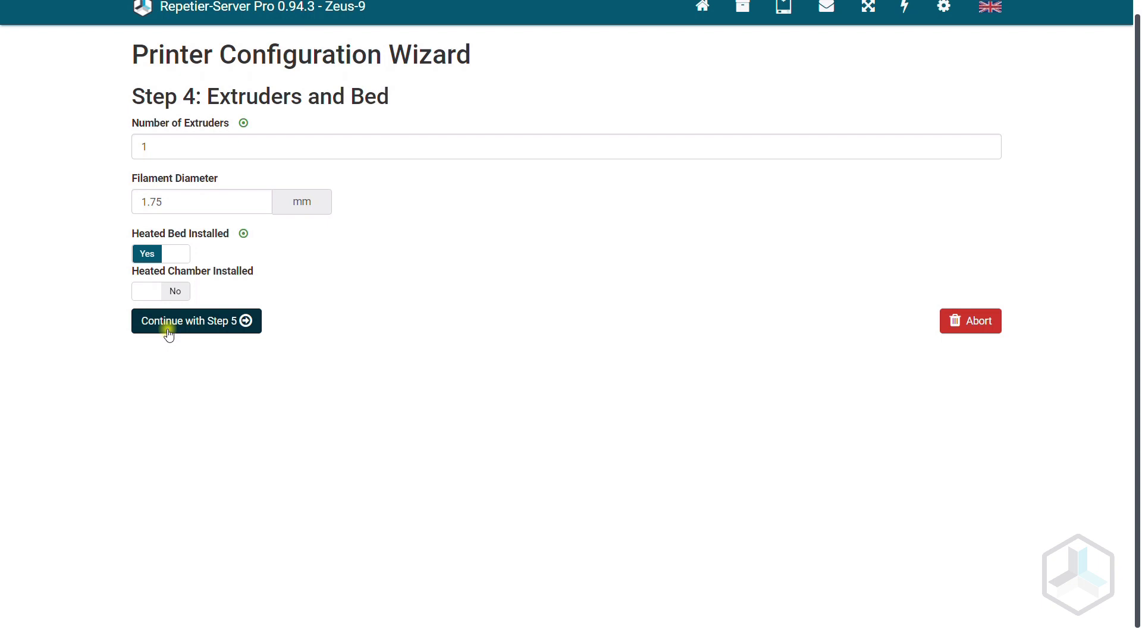
- Accept the extruder and bed settings, set the installed fans to 1 and finish the configuration wizard
left_click(168, 324)
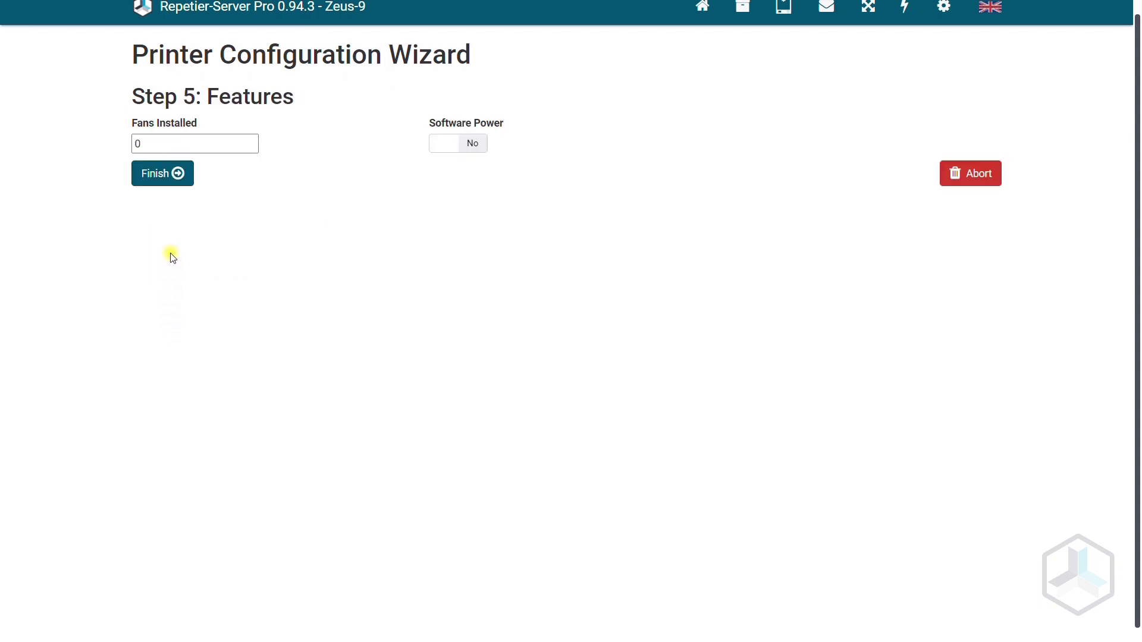
left_click_drag(148, 145, 97, 146)
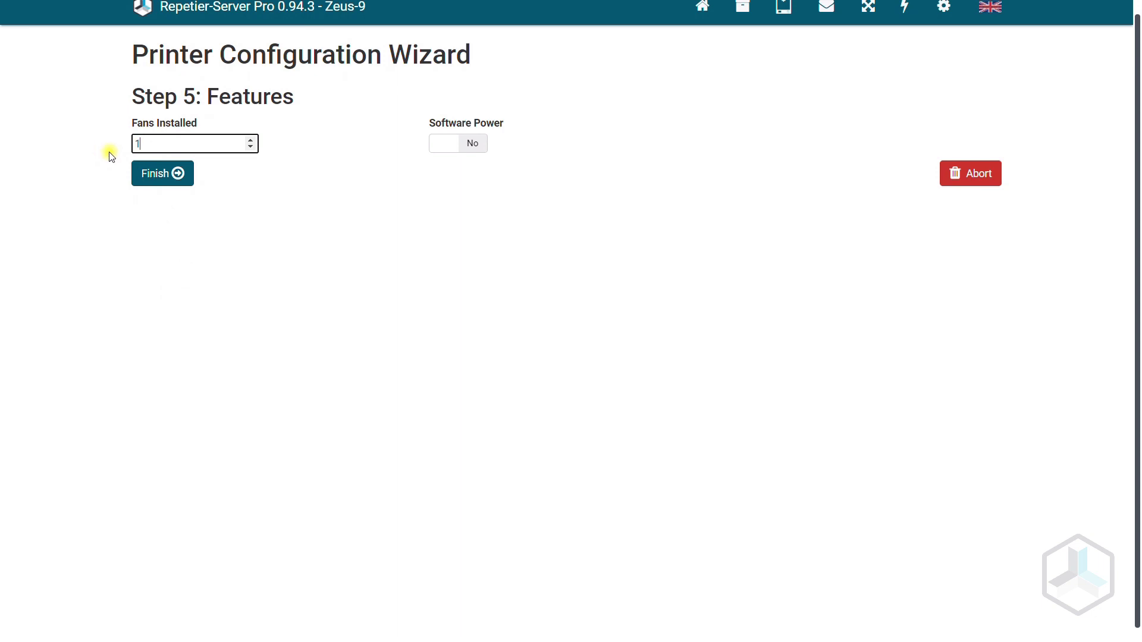
left_click(158, 174)
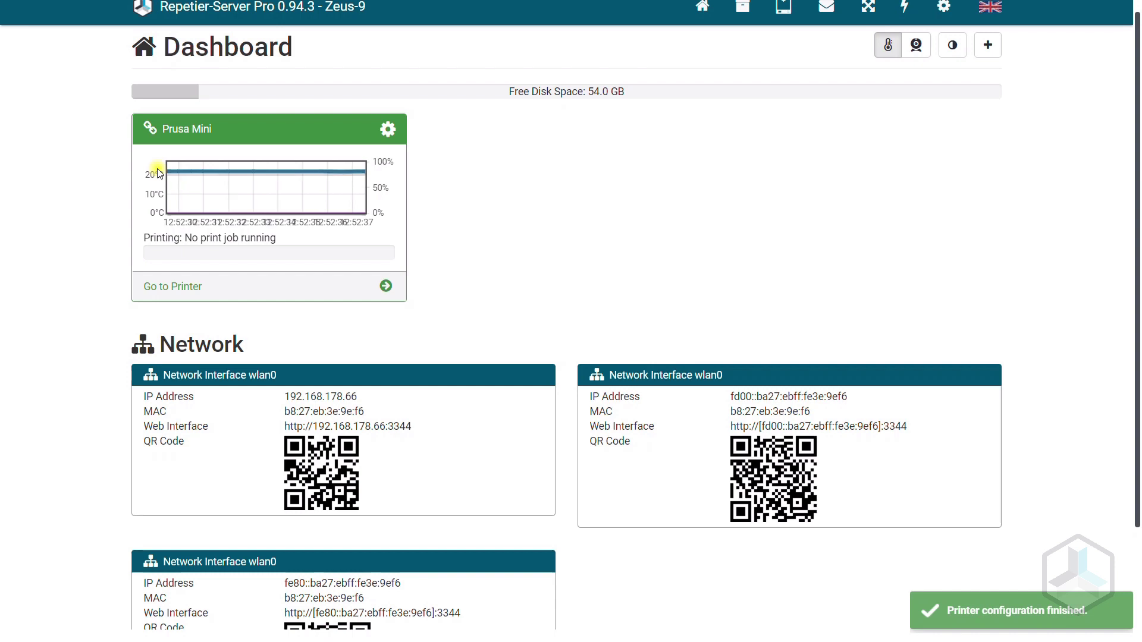
- Home all axes of the Prusa Mini from its manual controls and show its console log
left_click(182, 143)
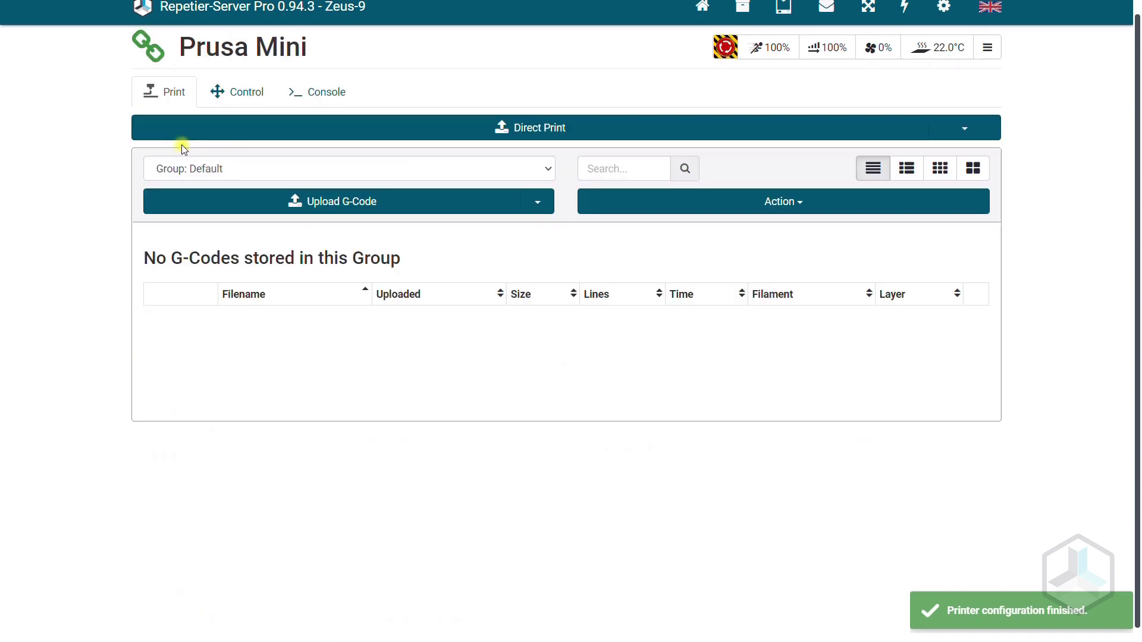
left_click(240, 99)
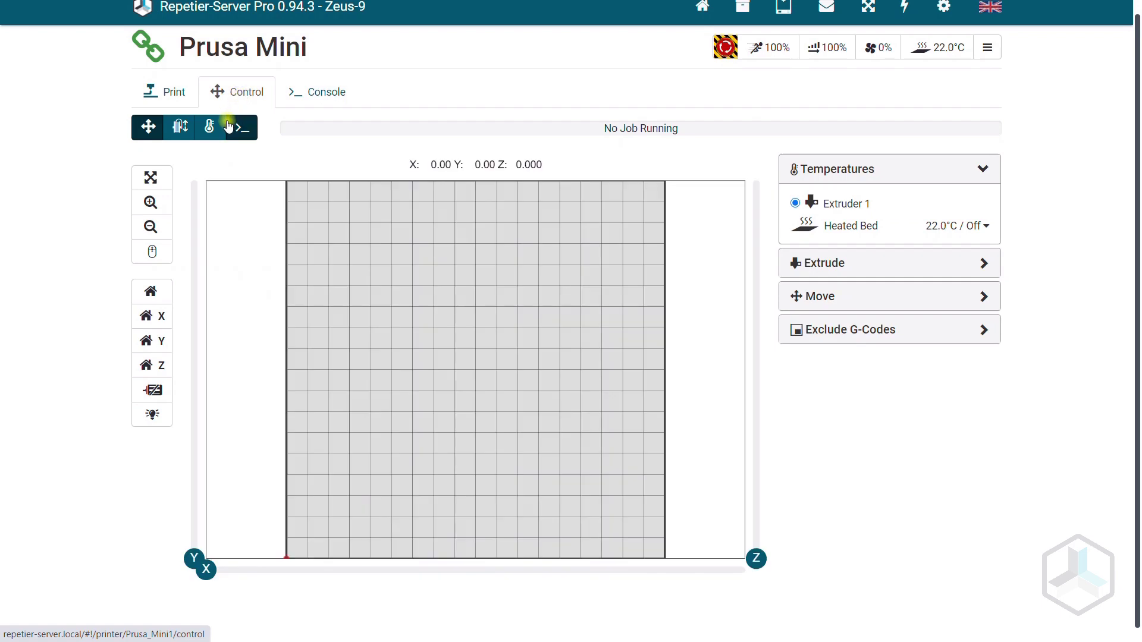
left_click(152, 293)
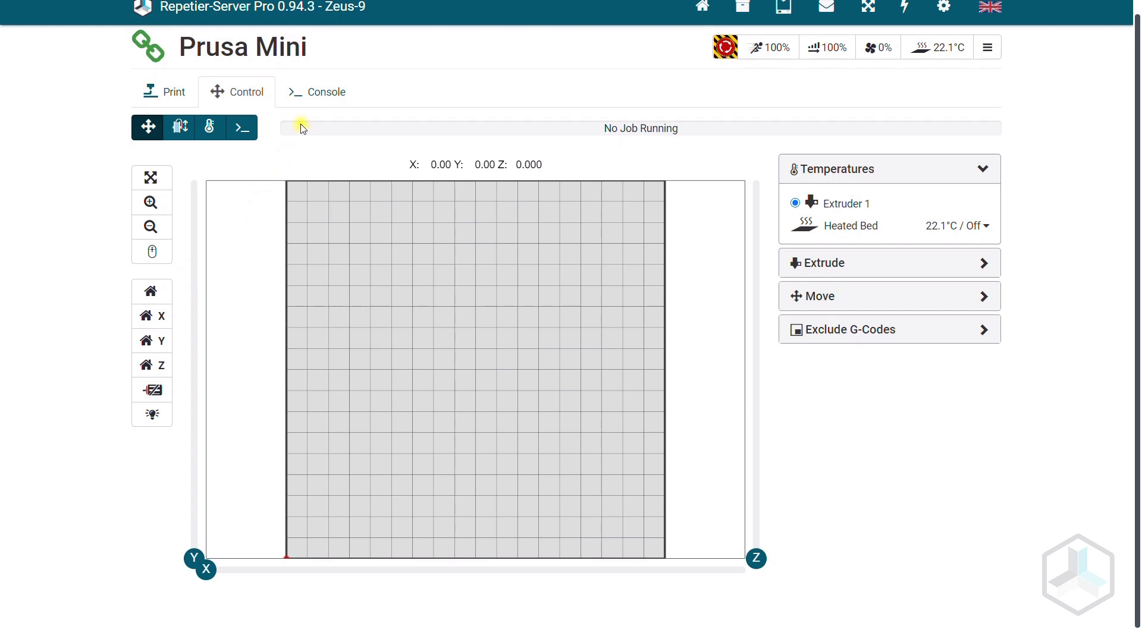
left_click(324, 95)
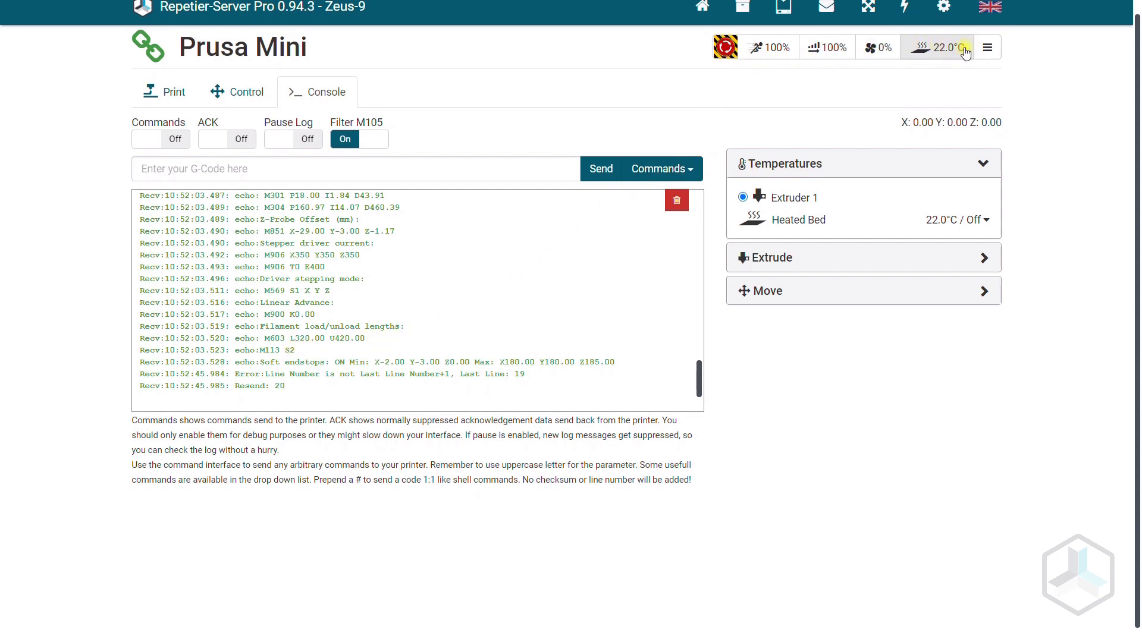
- Open the Prusa Mini's printer settings and review the general, connection, manual control and printing time values
left_click(992, 50)
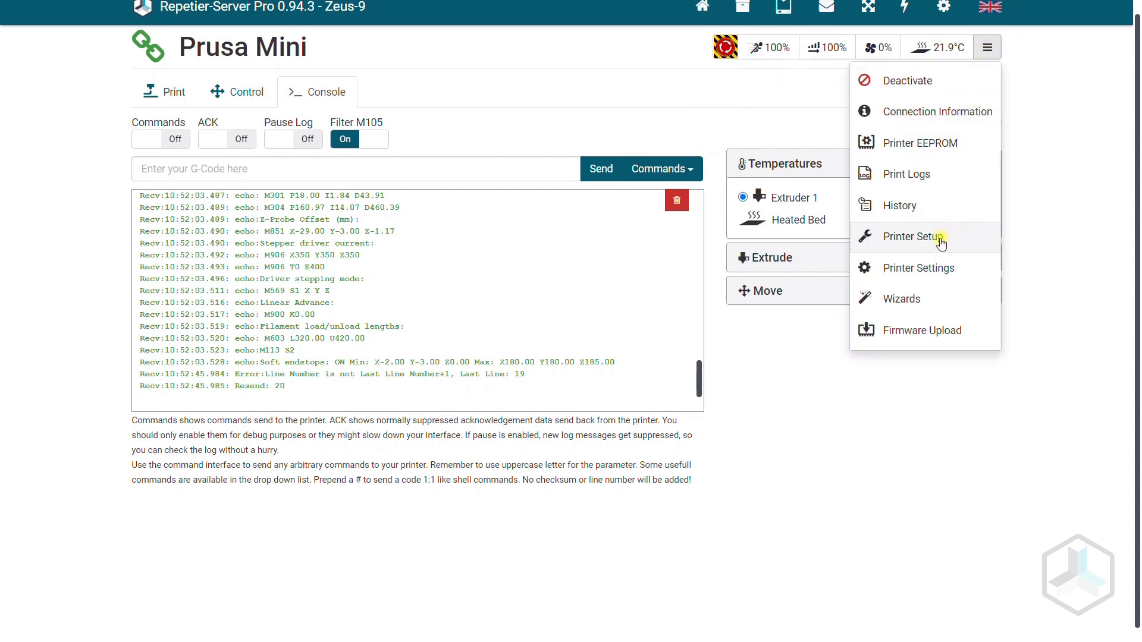
left_click(937, 269)
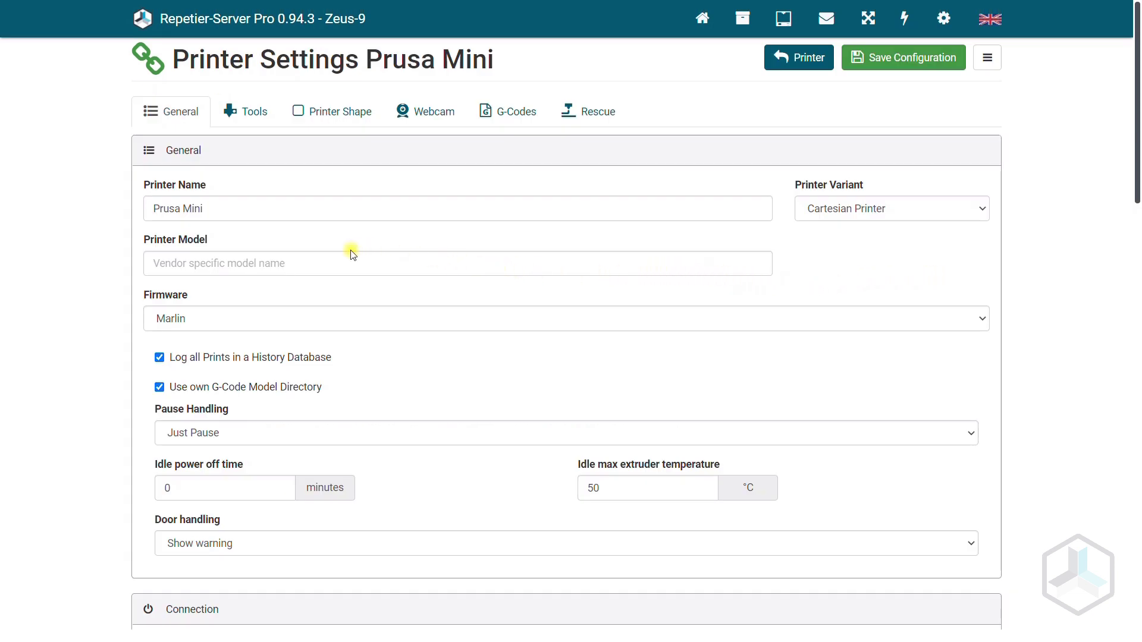
scroll(282, 250, "down", 6)
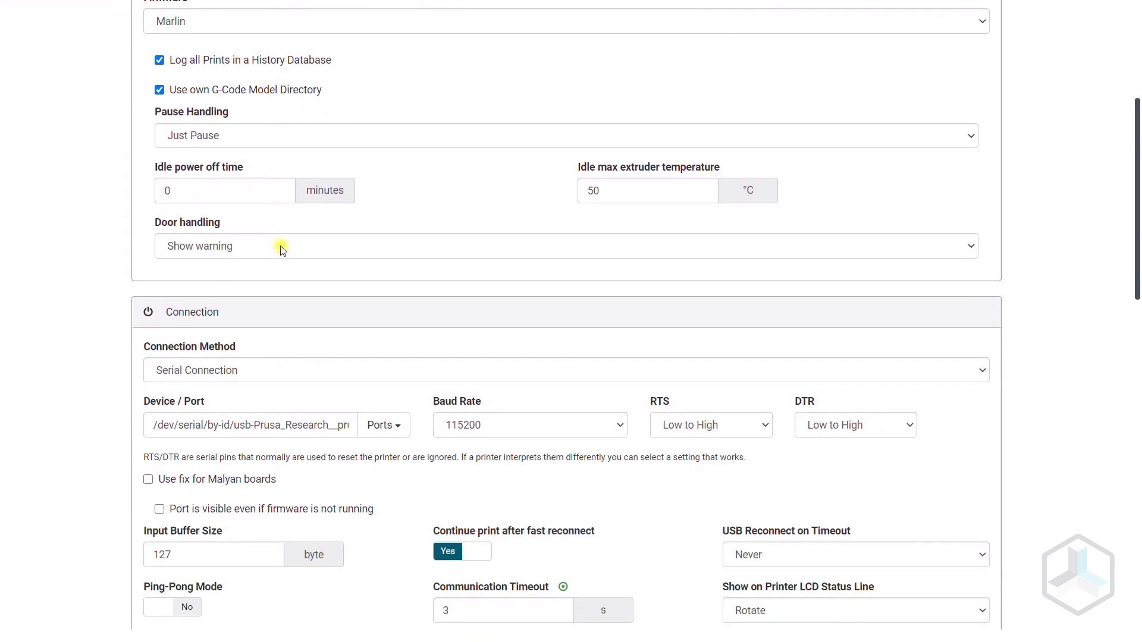
scroll(282, 250, "down", 10)
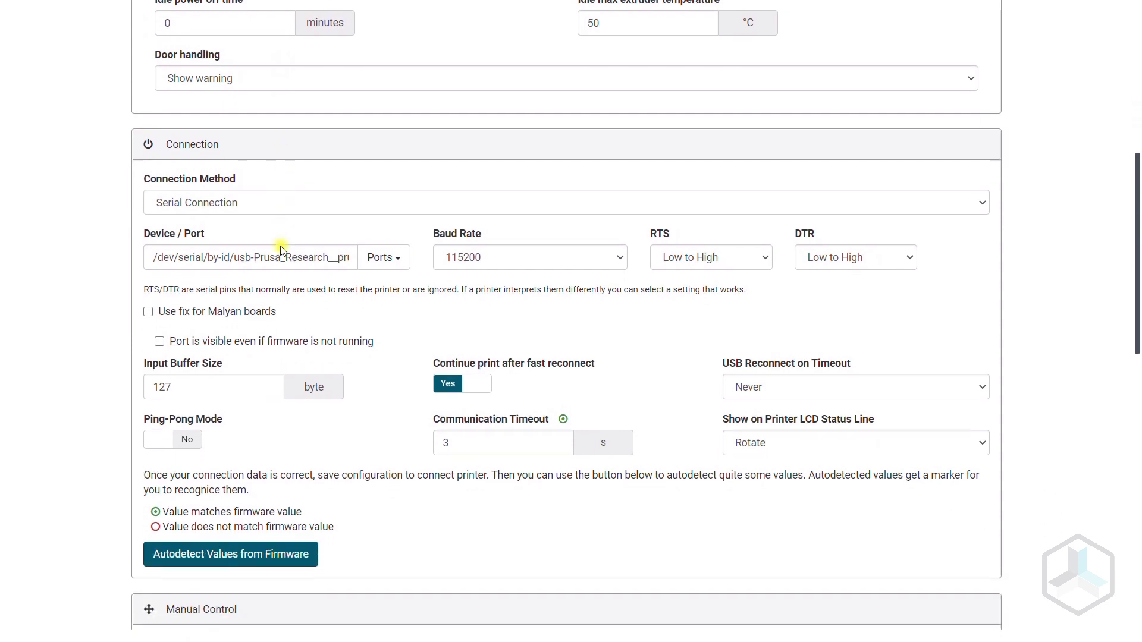
scroll(280, 250, "down", 6)
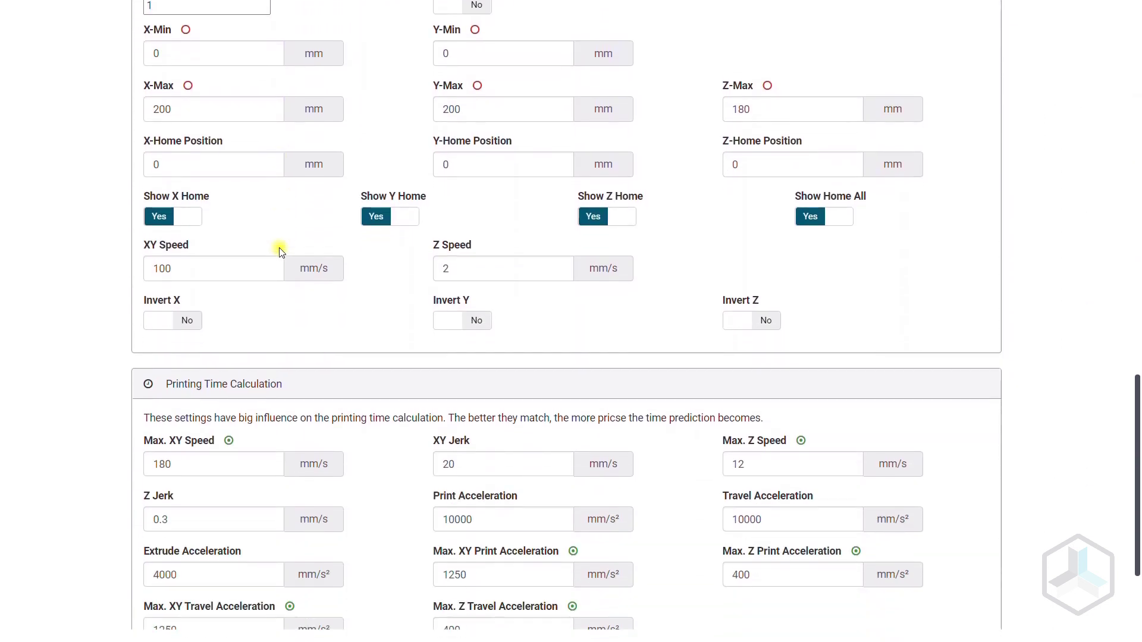
scroll(280, 250, "up", 20)
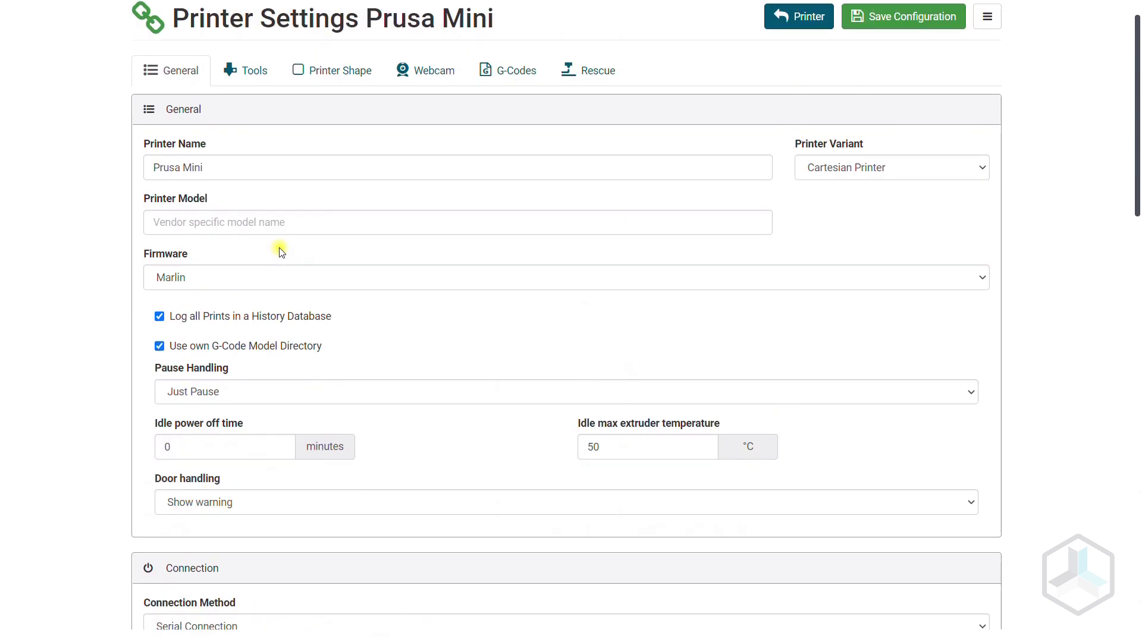
scroll(282, 251, "up", 1)
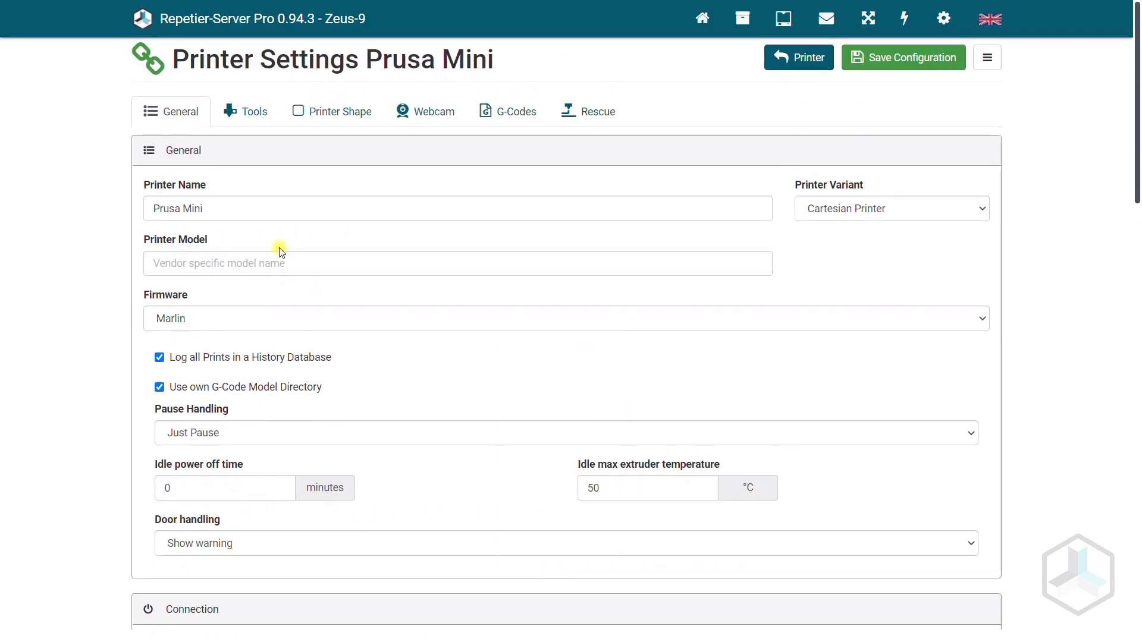
- Add a predefined bed temperature named Default at 50 °C to the heated bed and save the configuration
left_click(256, 119)
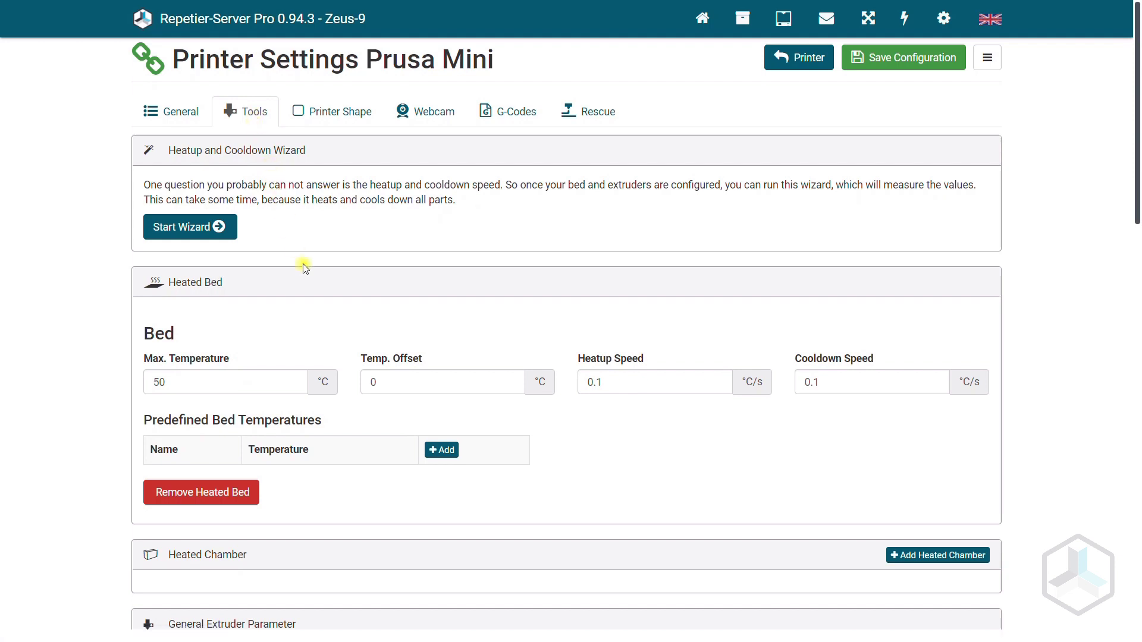
left_click(428, 449)
scroll(437, 452, "down", 3)
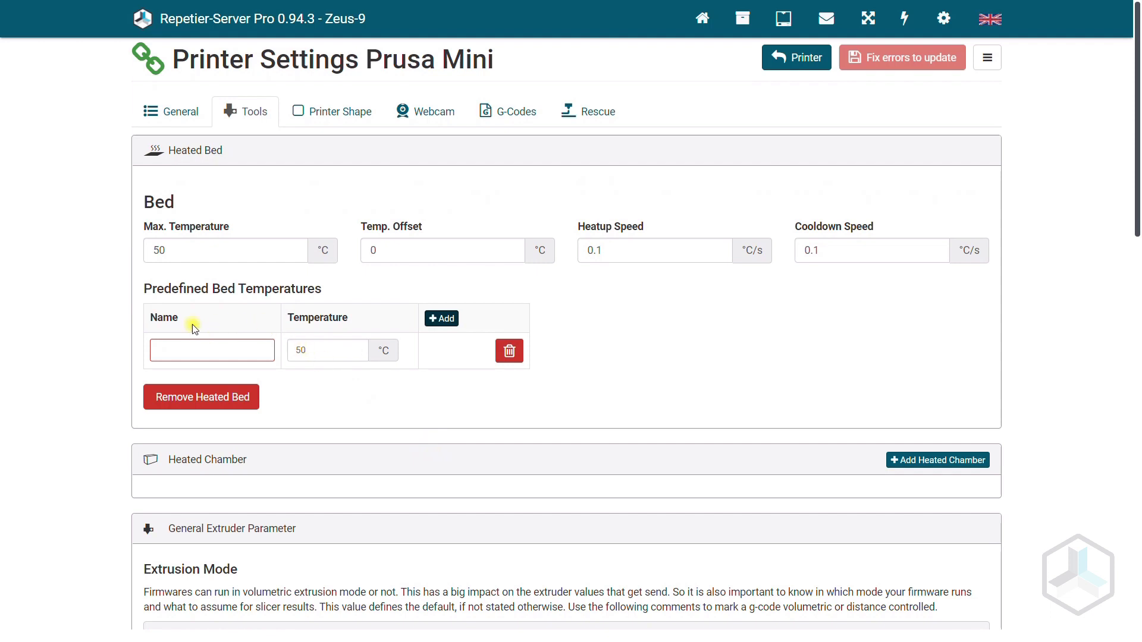
left_click(178, 350)
type("Default")
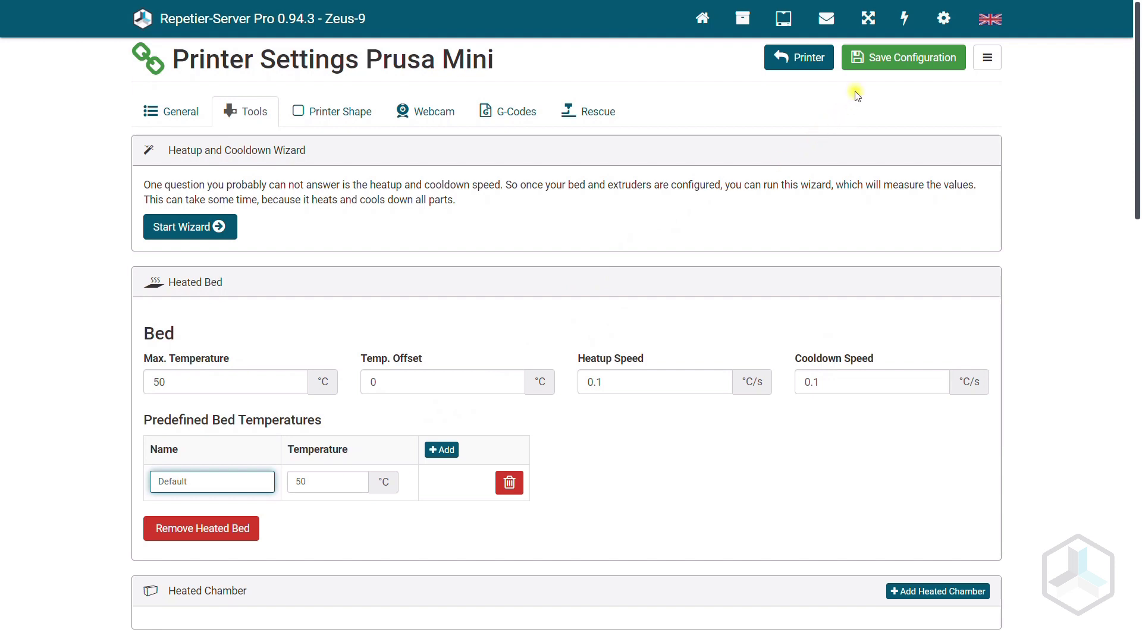
left_click(880, 61)
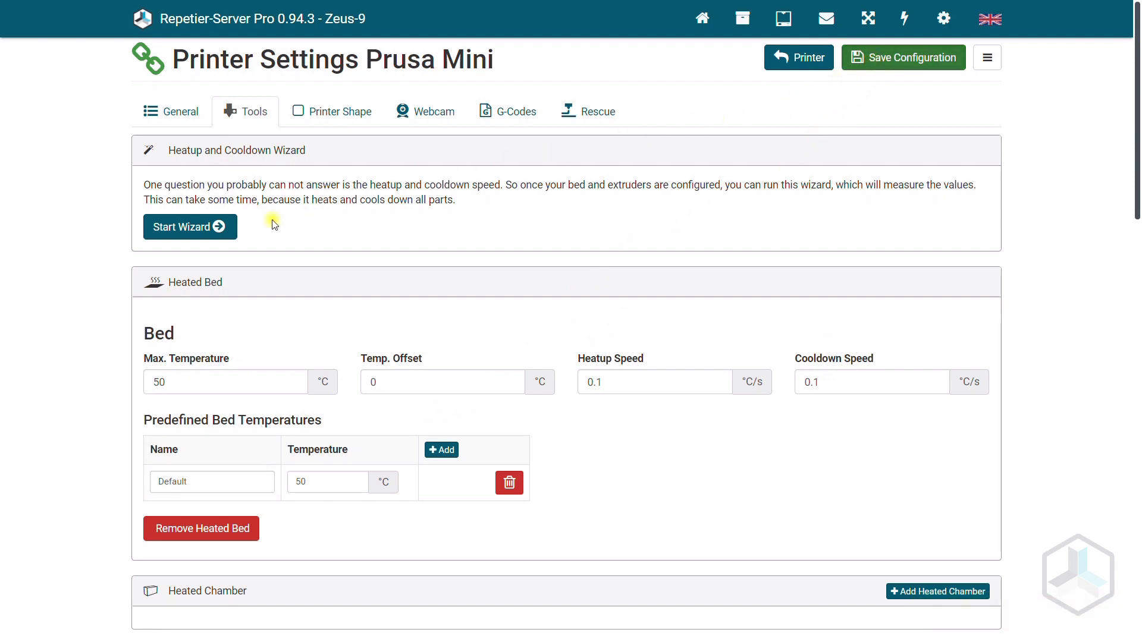
- Run the heatup and cooldown measurement at 50 °C bed and 200 °C extruder, and review the bed and extruder speeds
left_click(198, 231)
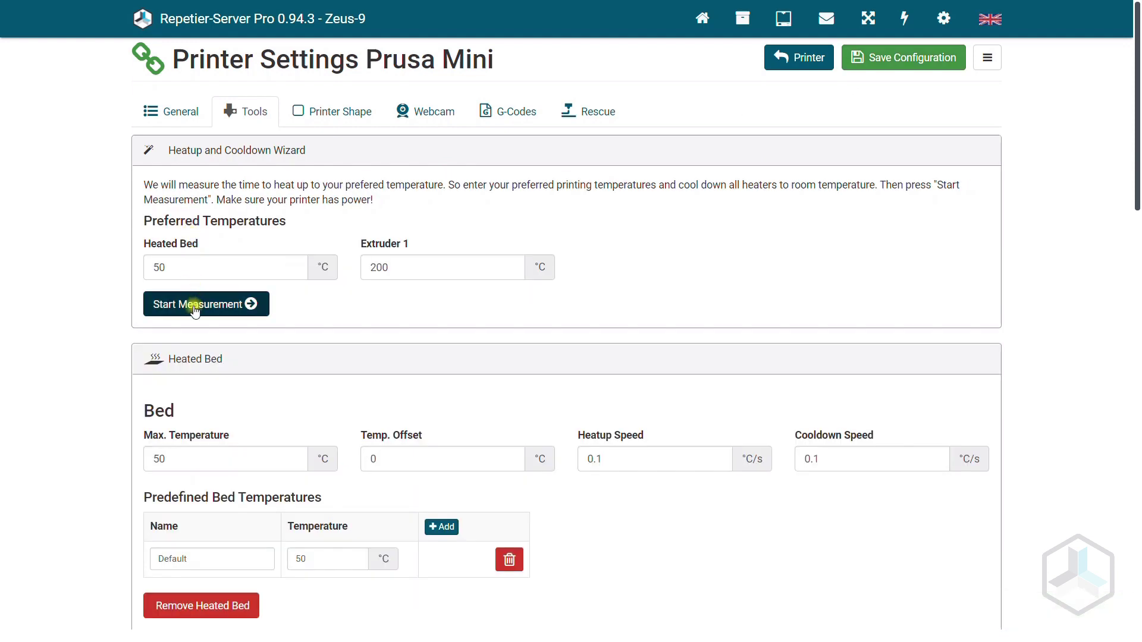
left_click(196, 309)
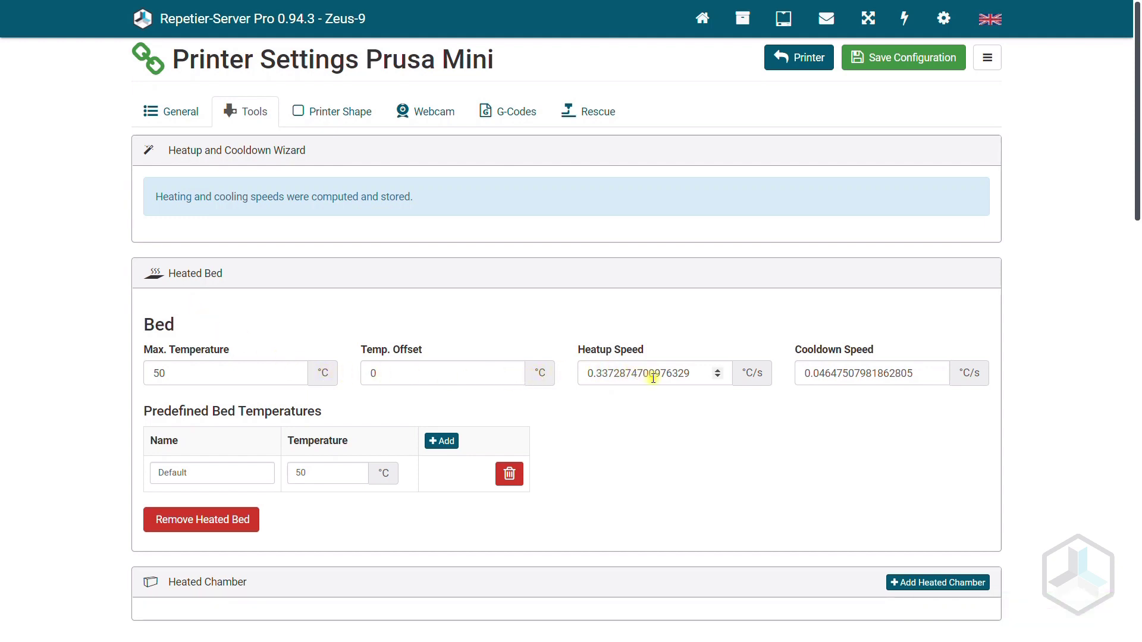
scroll(625, 463, "down", 3)
scroll(621, 465, "down", 8)
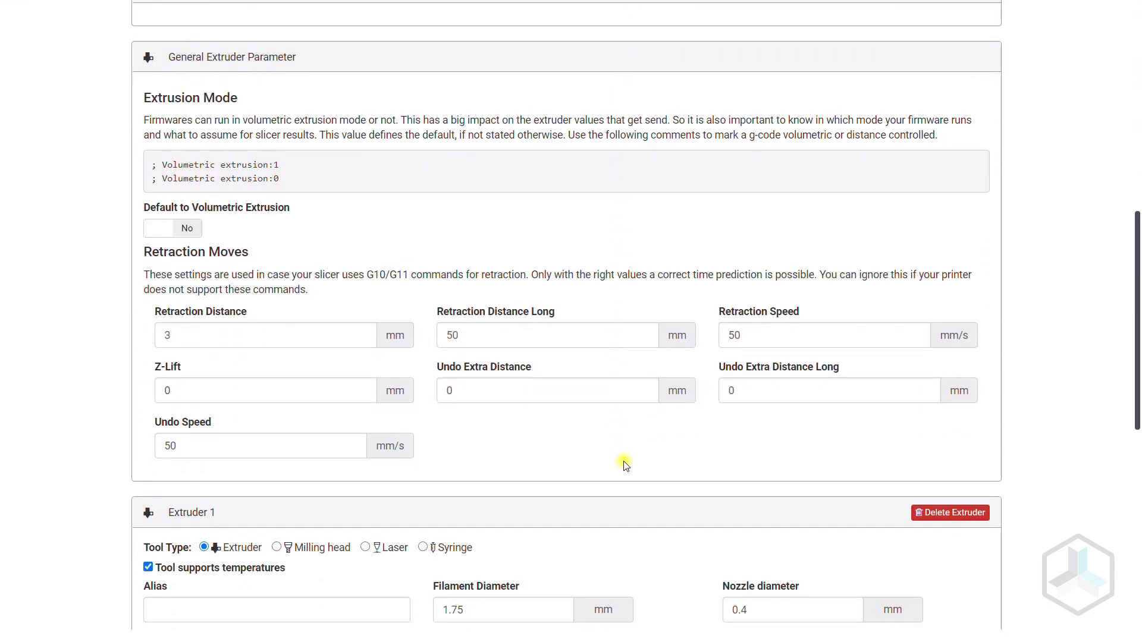
scroll(625, 464, "down", 8)
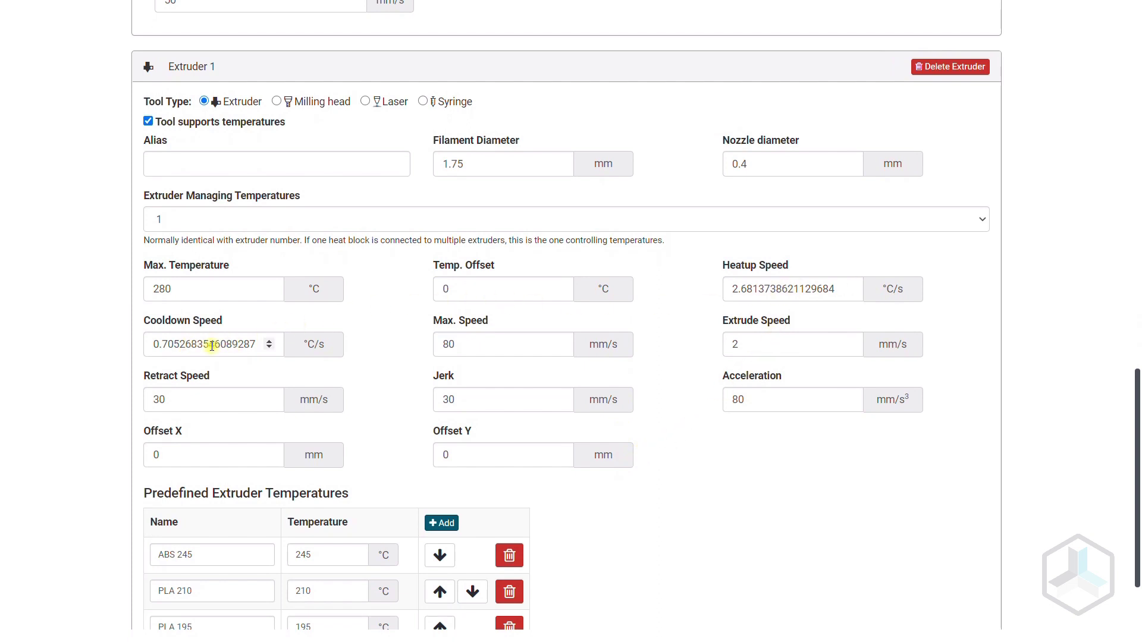
scroll(220, 345, "down", 2)
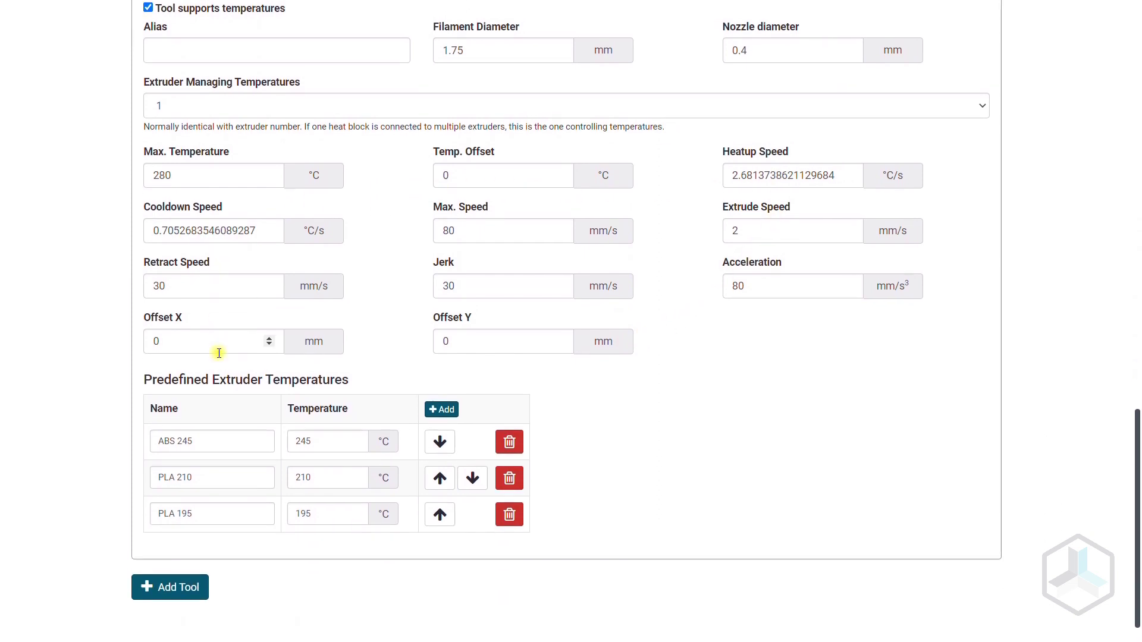
scroll(219, 364, "up", 15)
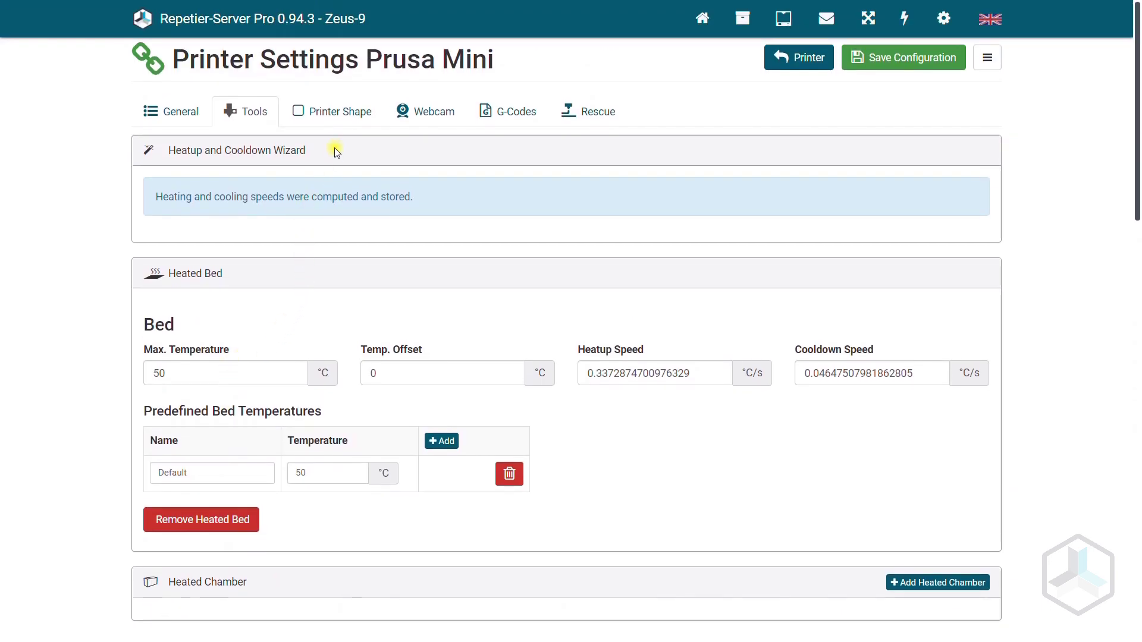
- Open the printer shape settings and confirm #454545 as the bed's grid color
left_click(339, 112)
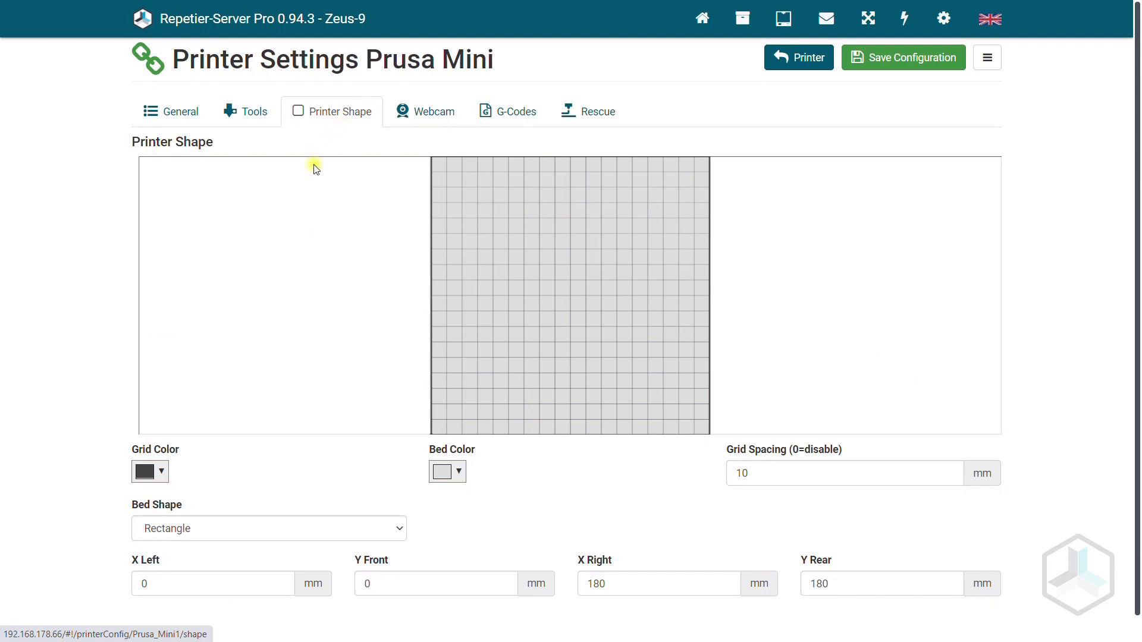
left_click(161, 476)
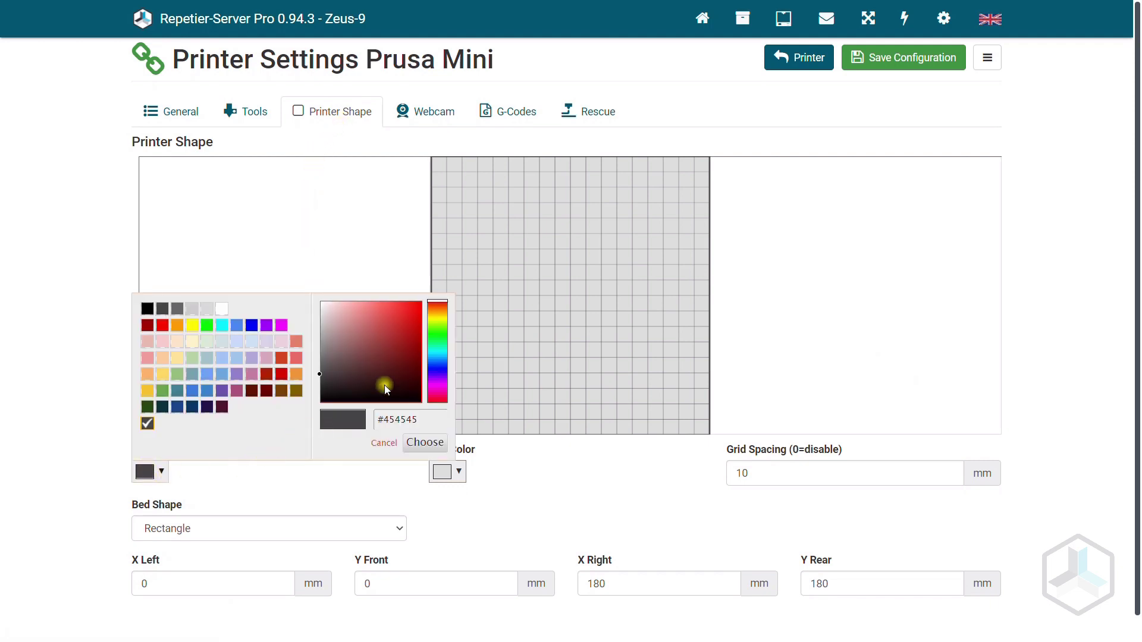
left_click(414, 446)
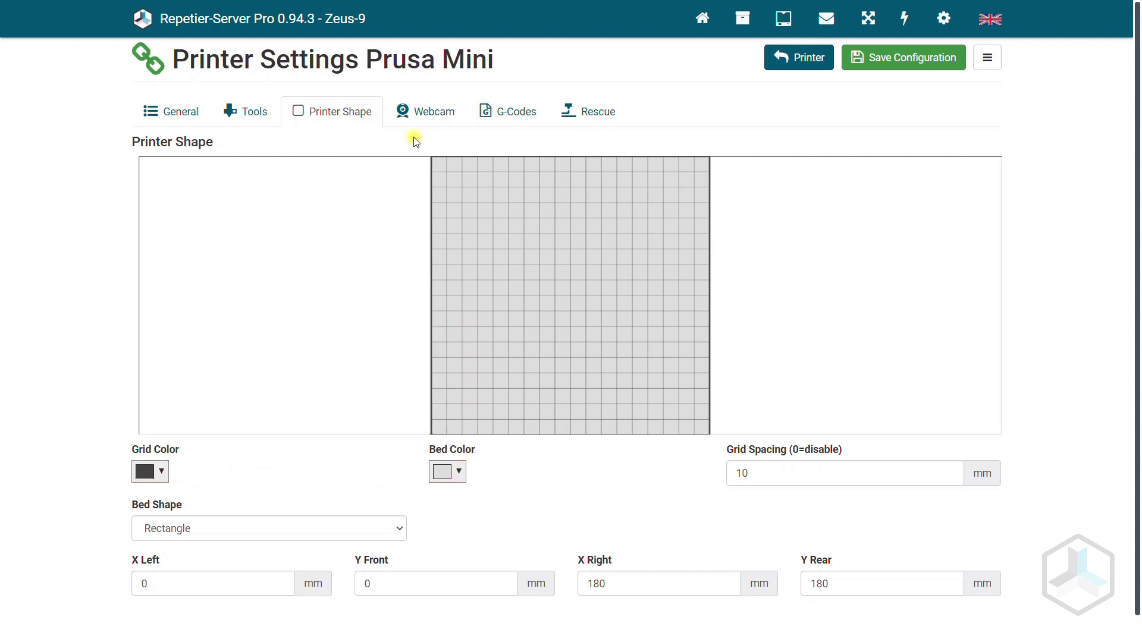
- Add a webcam to the printer, keeping 800x600 resolution and 24 framerate, and assign the preconfigured 1.3:1.2-video-index0 camera to it
left_click(426, 116)
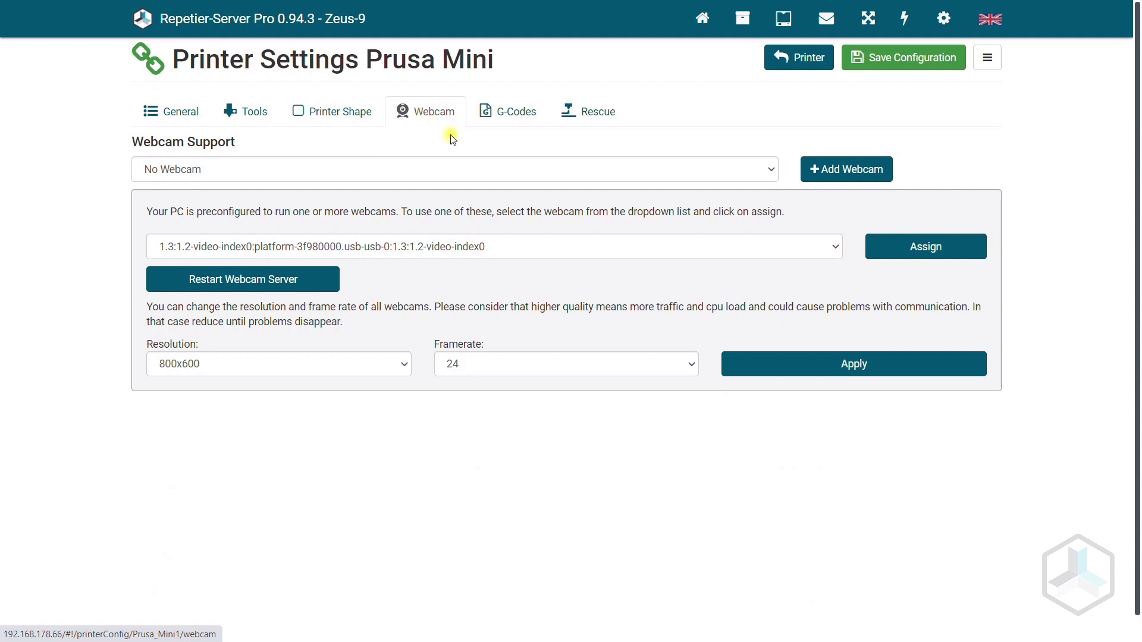
left_click(832, 171)
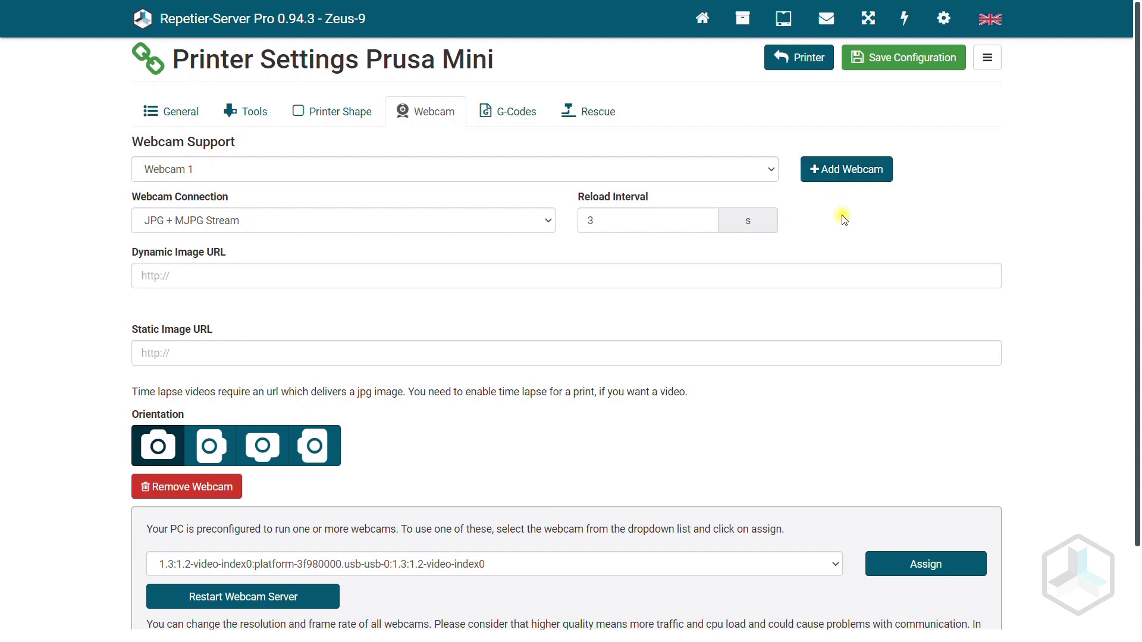
scroll(852, 426, "down", 2)
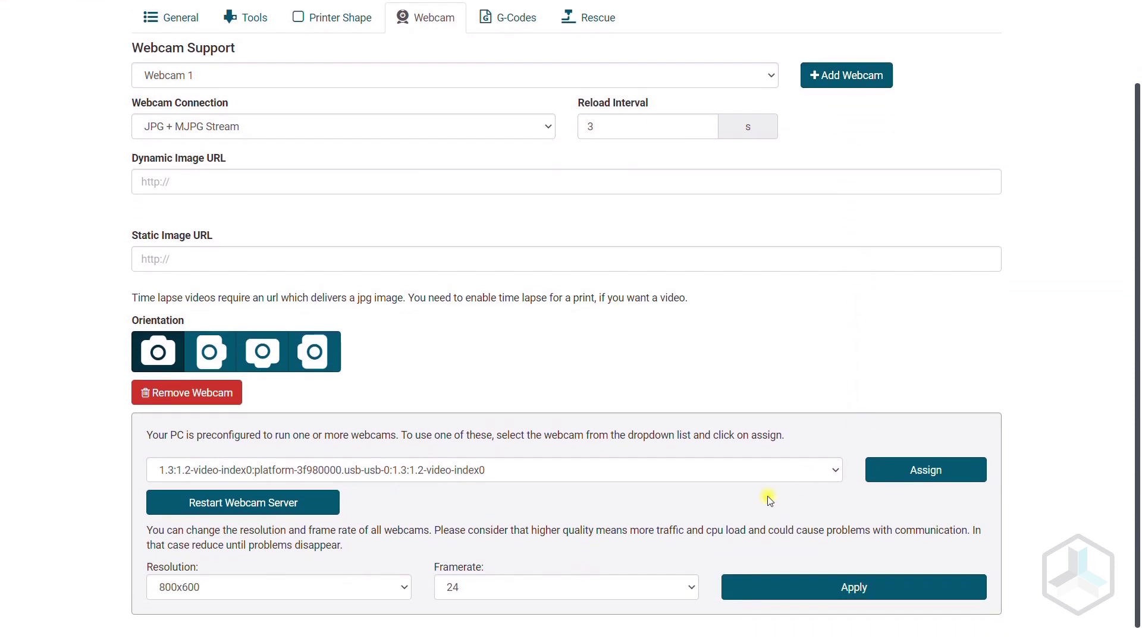
left_click(466, 589)
left_click(467, 589)
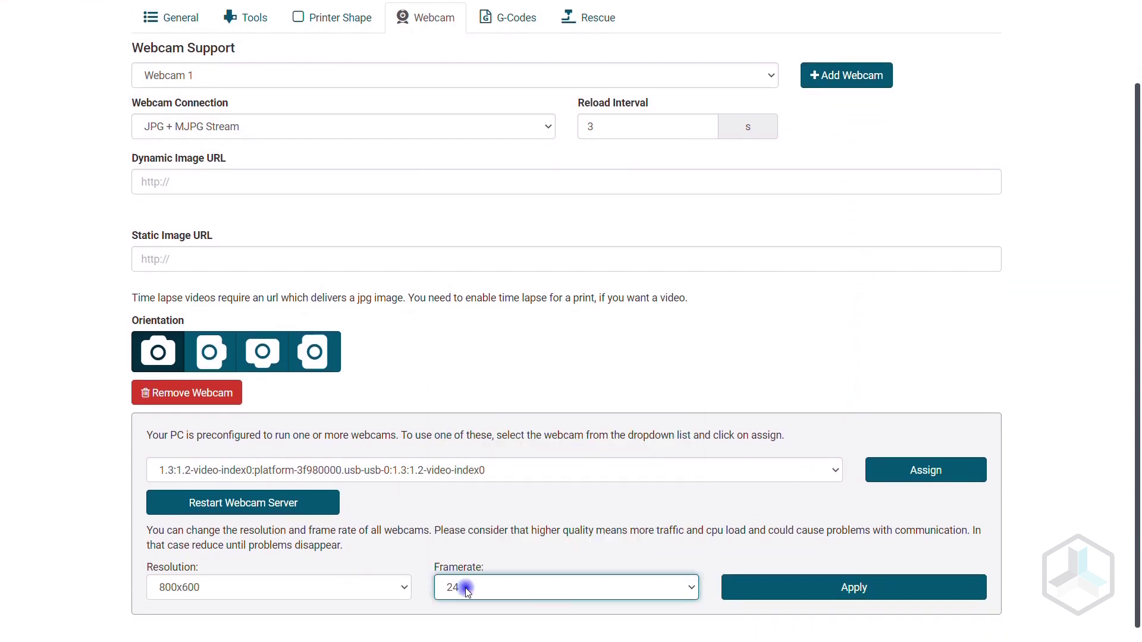
left_click(398, 590)
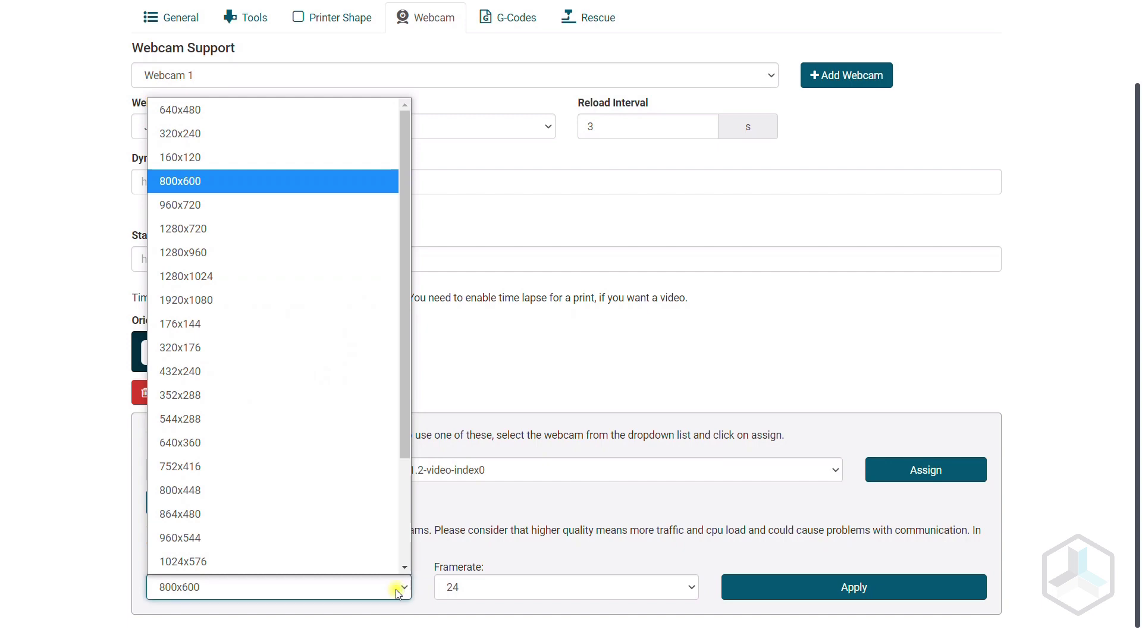
left_click(397, 592)
left_click(912, 470)
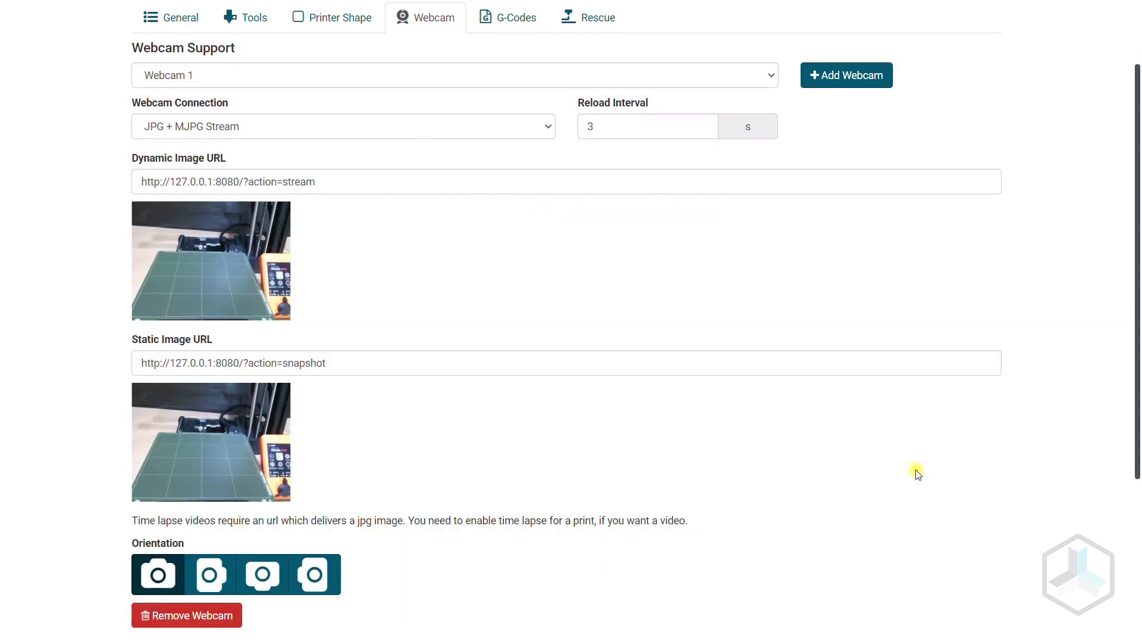
- Try the rotated webcam orientations, set the image back to the unrotated orientation and save the configuration
left_click(209, 574)
left_click(264, 578)
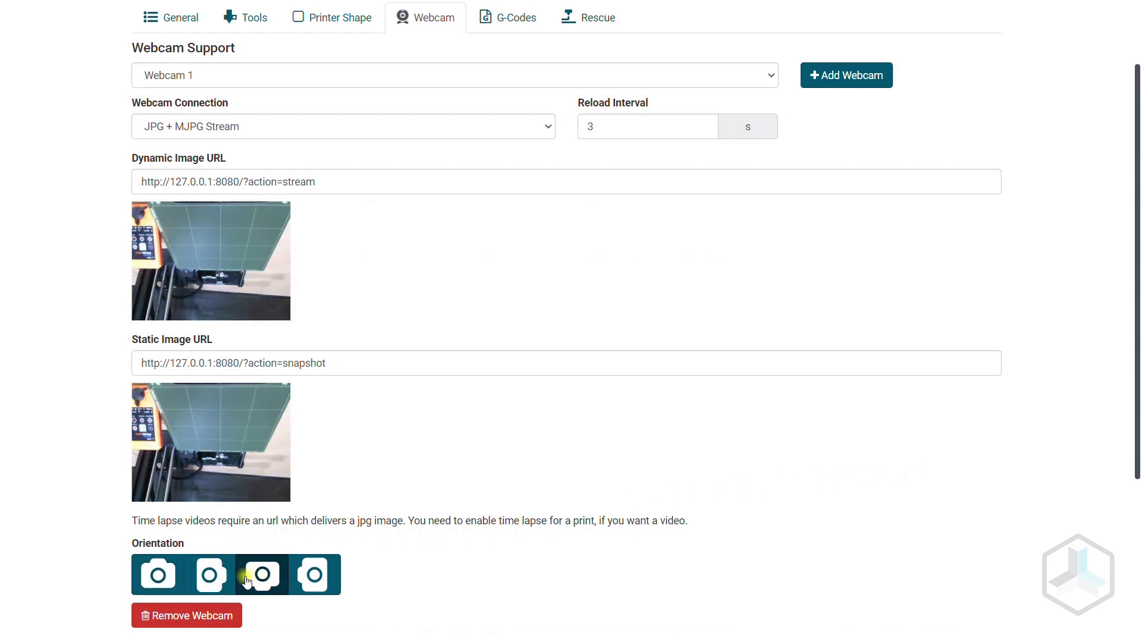
left_click(160, 576)
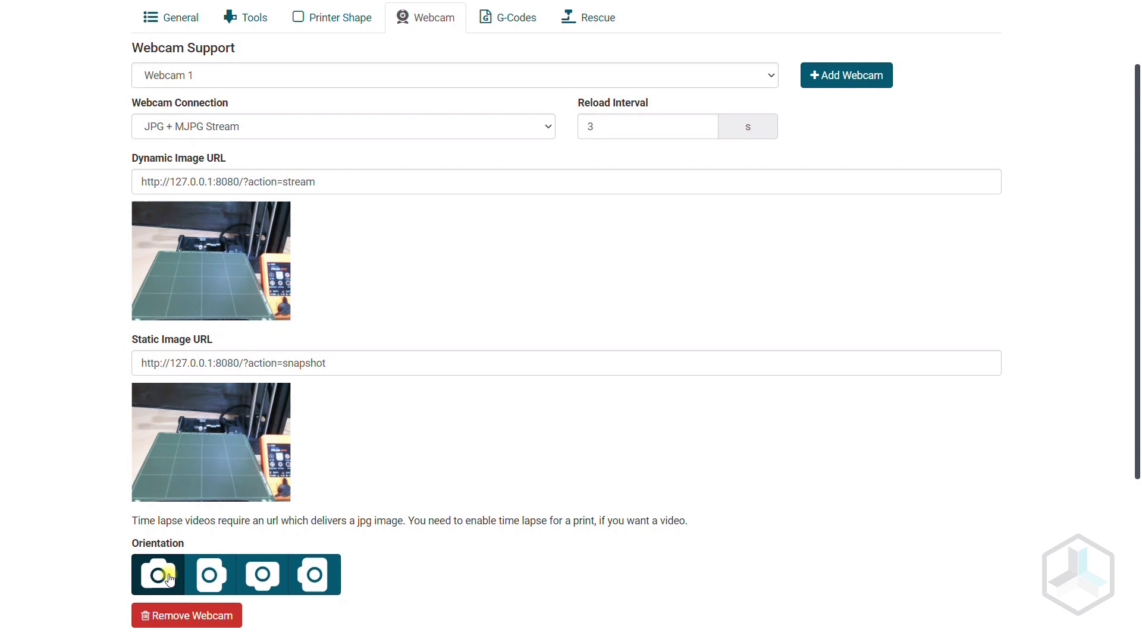
scroll(461, 482, "up", 2)
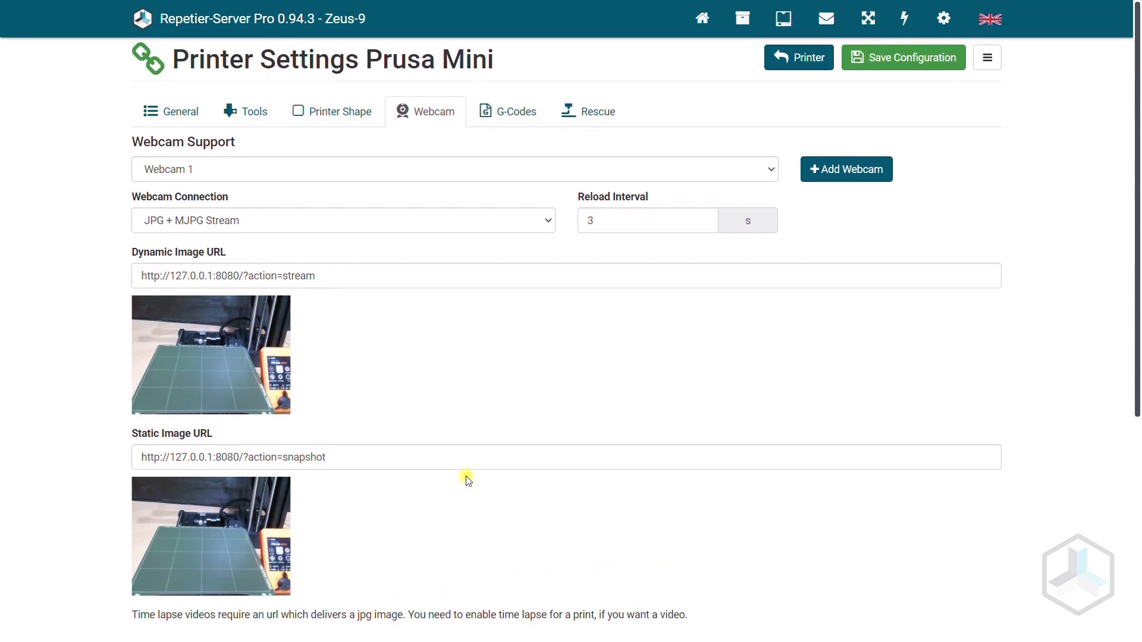
left_click(895, 62)
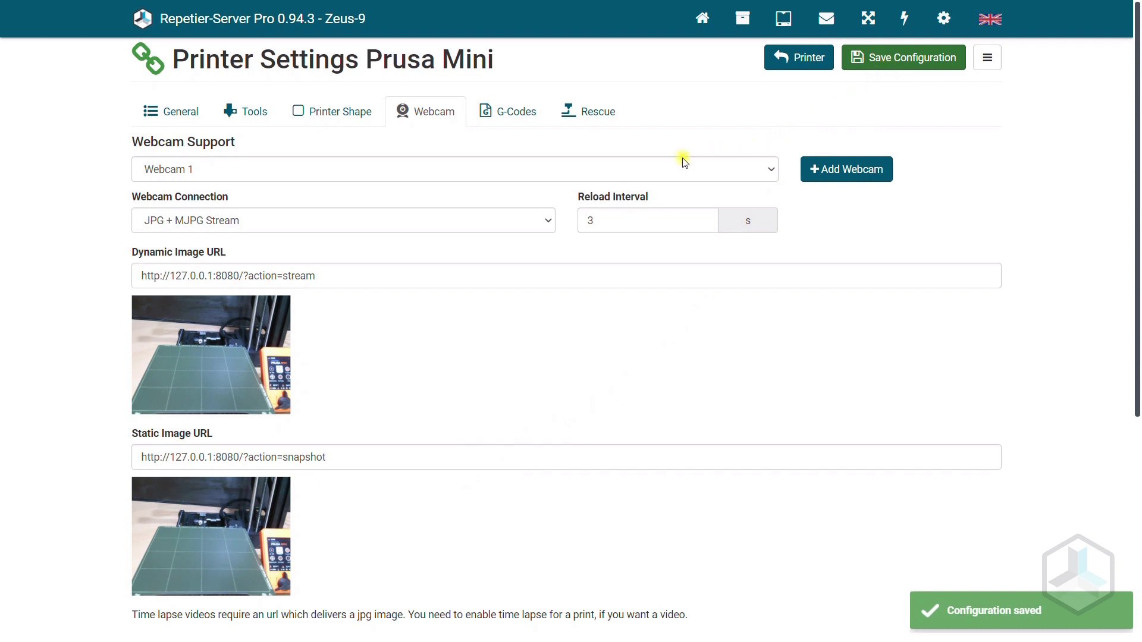
- Review the printer's G-code settings for quick commands, event-dependent scripts and advanced event responses
left_click(518, 122)
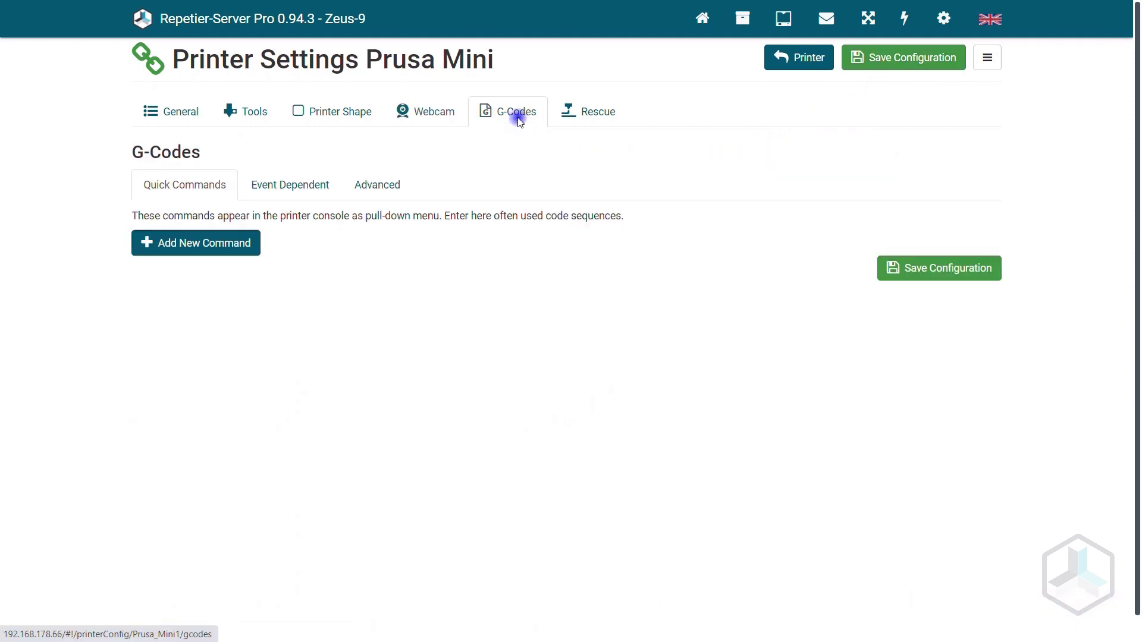
left_click(294, 187)
left_click(392, 192)
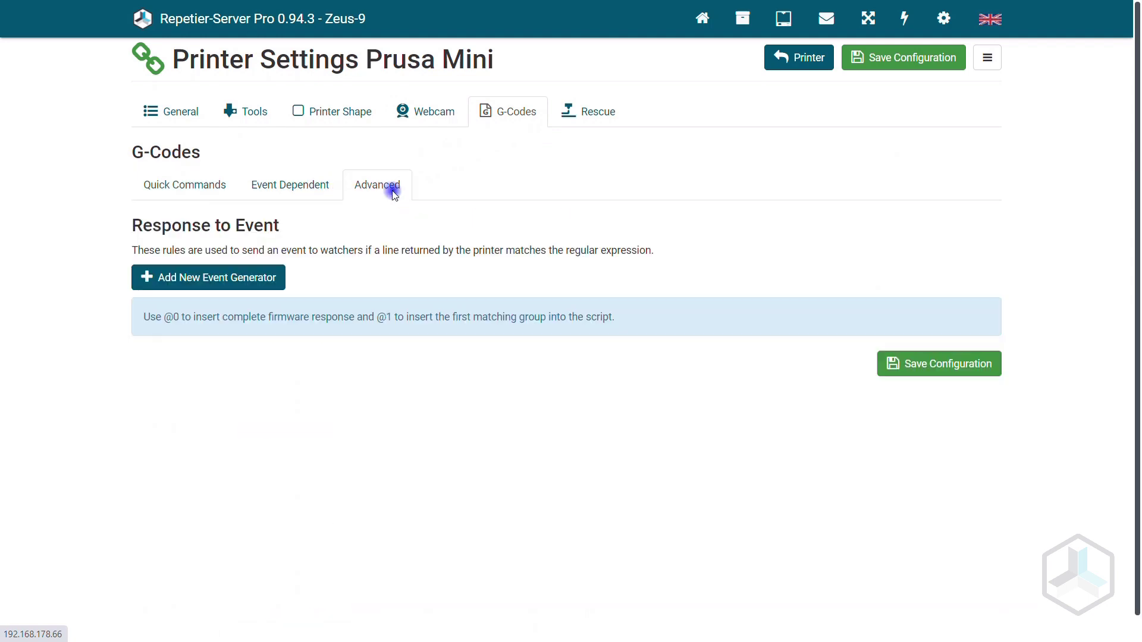
- Enable the rescue module for the printer and save the configuration
left_click(580, 116)
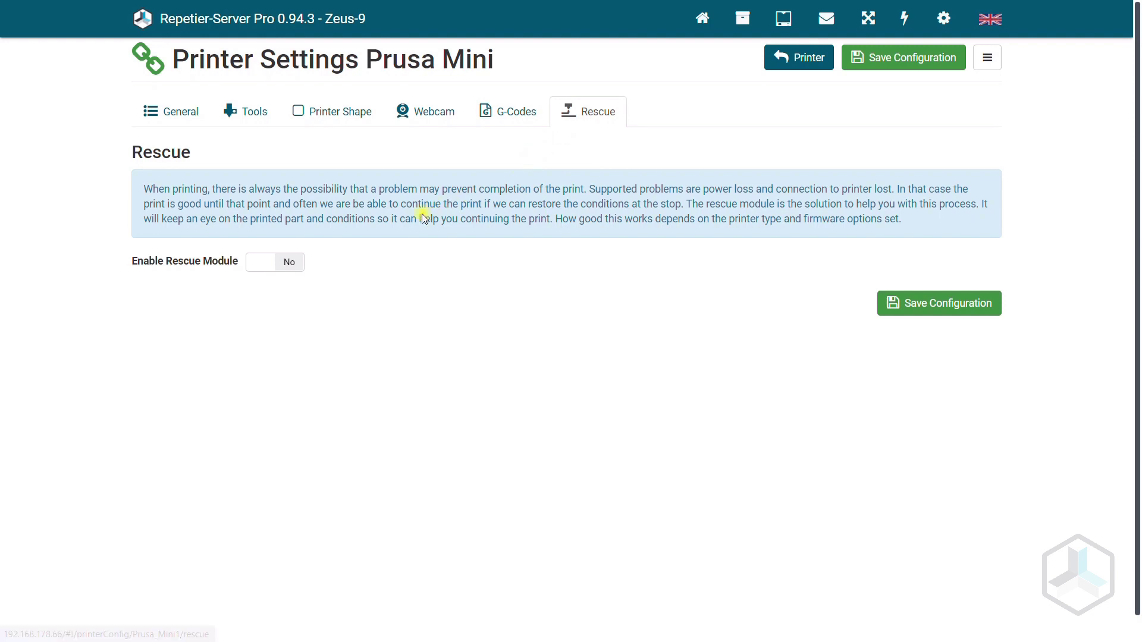
left_click(290, 265)
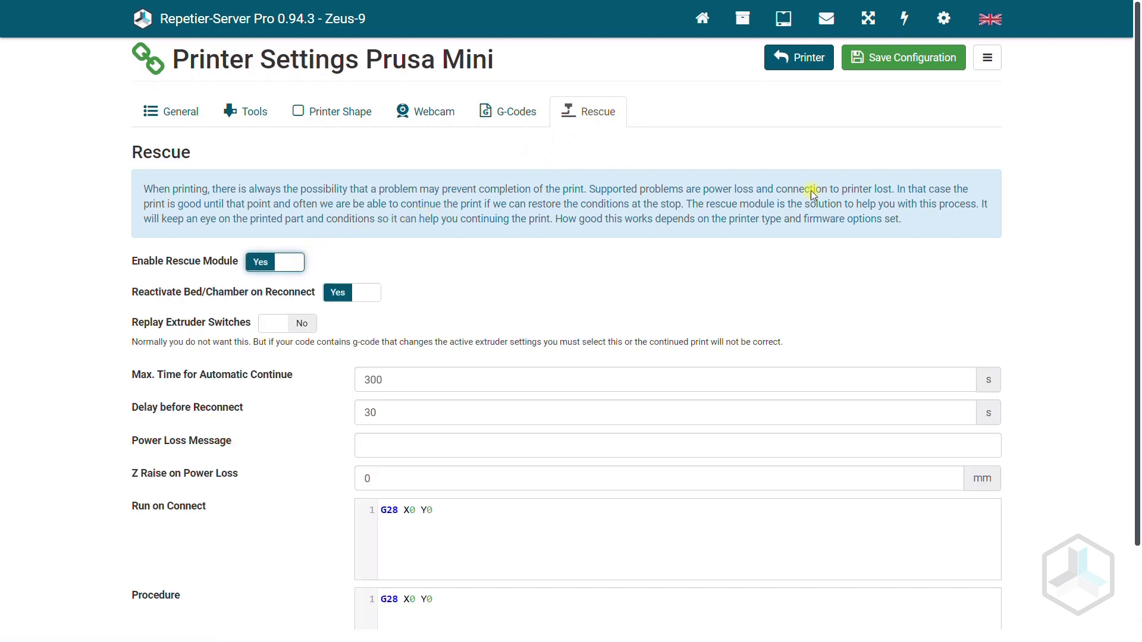
left_click(917, 65)
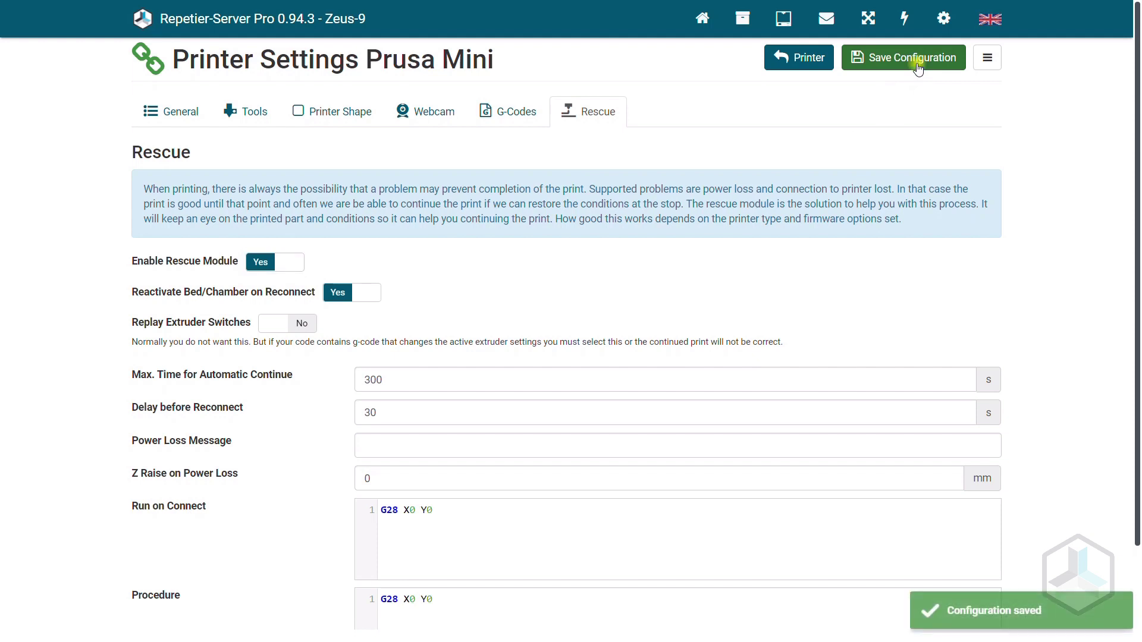
- Return to the Prusa Mini's printer page and view its live webcam video
left_click(801, 62)
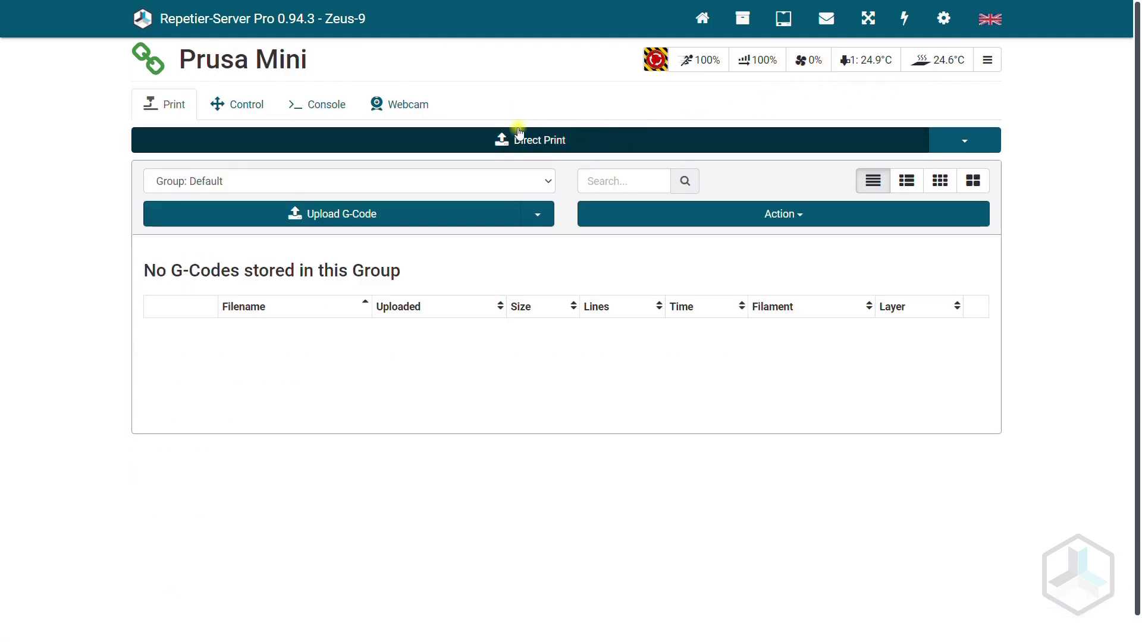
left_click(418, 106)
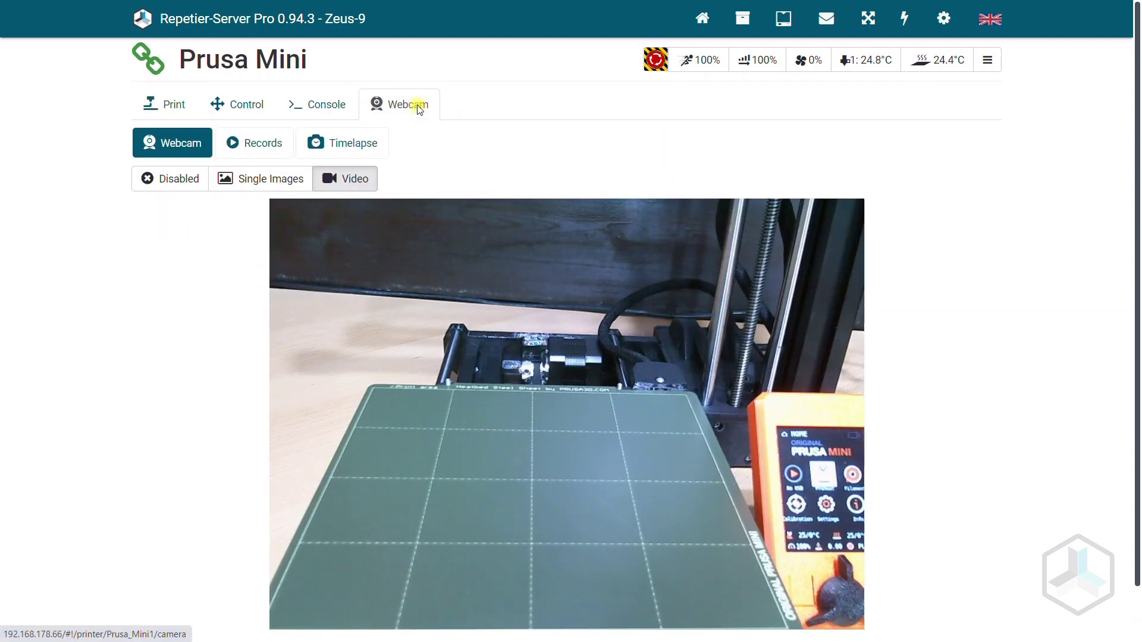